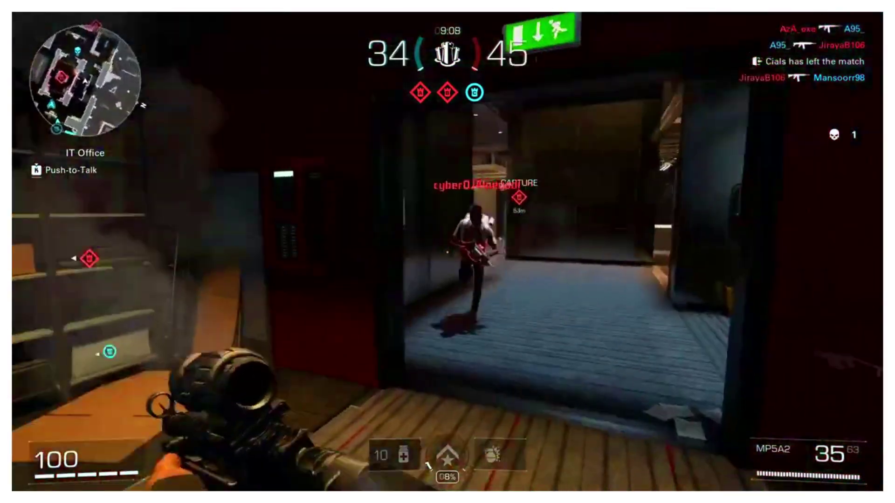
{"action": "left_click", "coordinate": [447, 252]}
{"action": "left_click", "coordinate": [448, 252]}
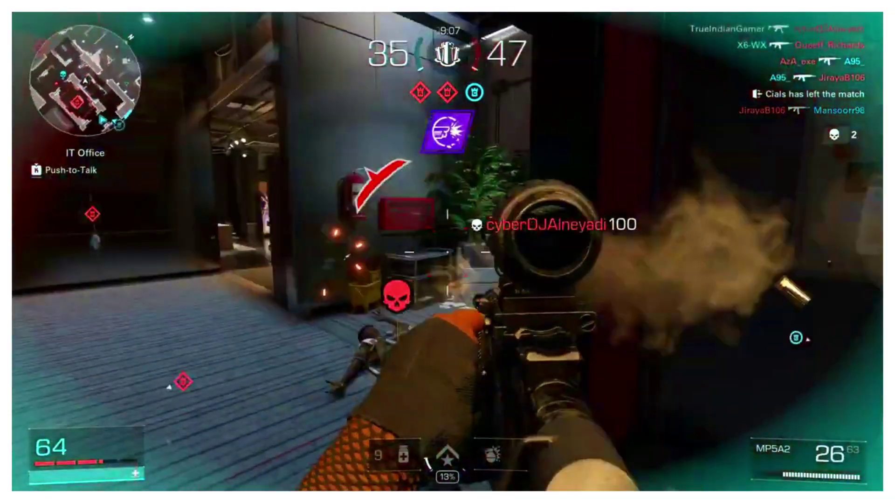
{"action": "left_click", "coordinate": [448, 252]}
{"action": "key", "text": "r"}
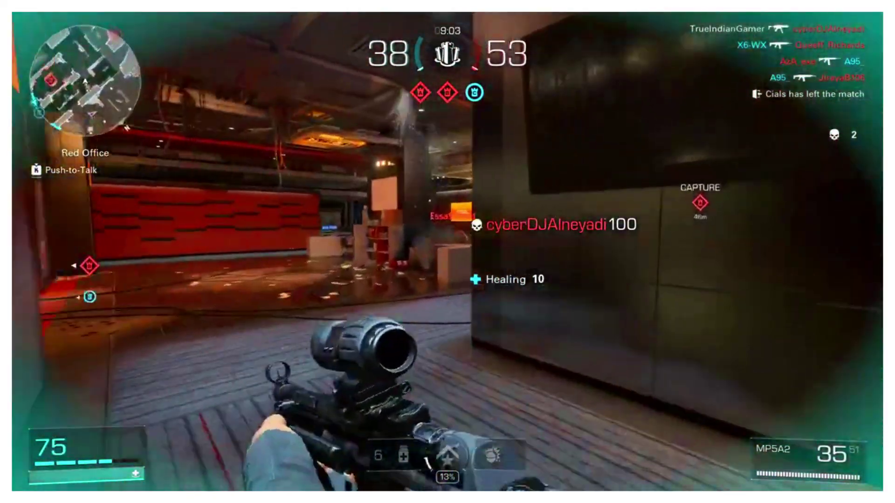
{"action": "right_click", "coordinate": [448, 252]}
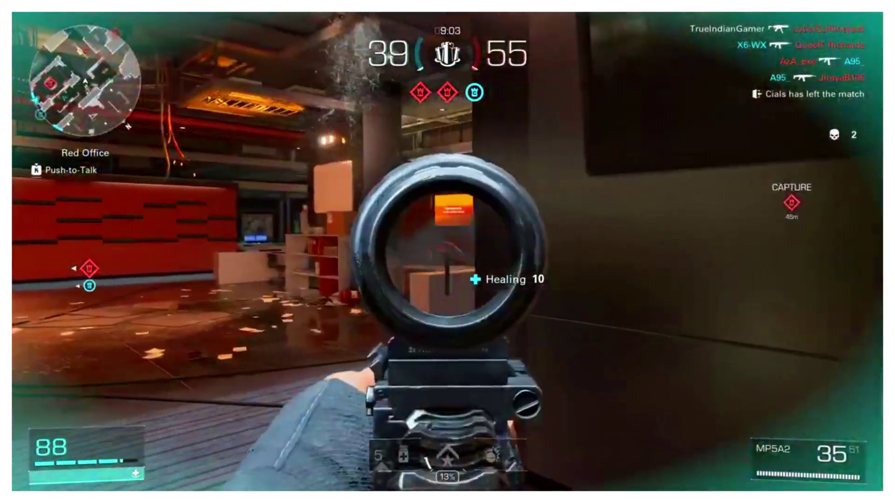
{"action": "left_click", "coordinate": [447, 252]}
{"action": "left_click", "coordinate": [447, 251]}
{"action": "left_click", "coordinate": [447, 251]}
{"action": "key", "text": "r"}
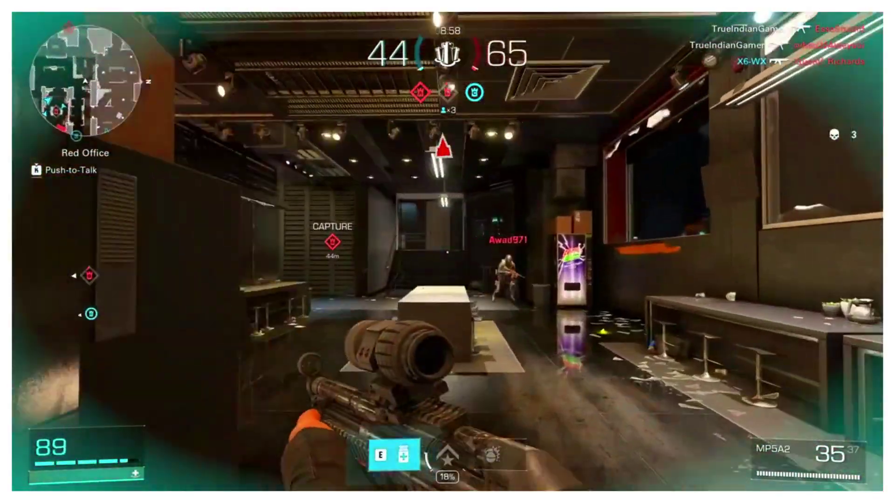
{"action": "right_click", "coordinate": [447, 252]}
{"action": "left_click", "coordinate": [448, 251]}
{"action": "left_click", "coordinate": [448, 251]}
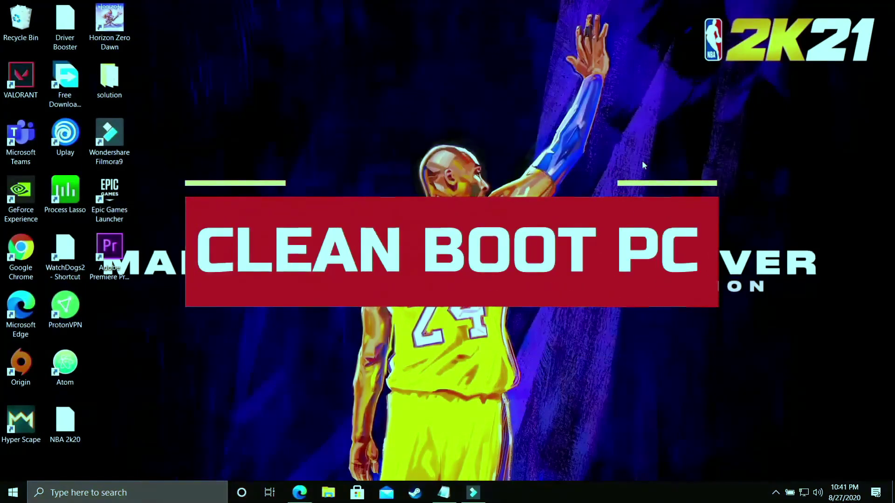
{"action": "left_click", "coordinate": [300, 495]}
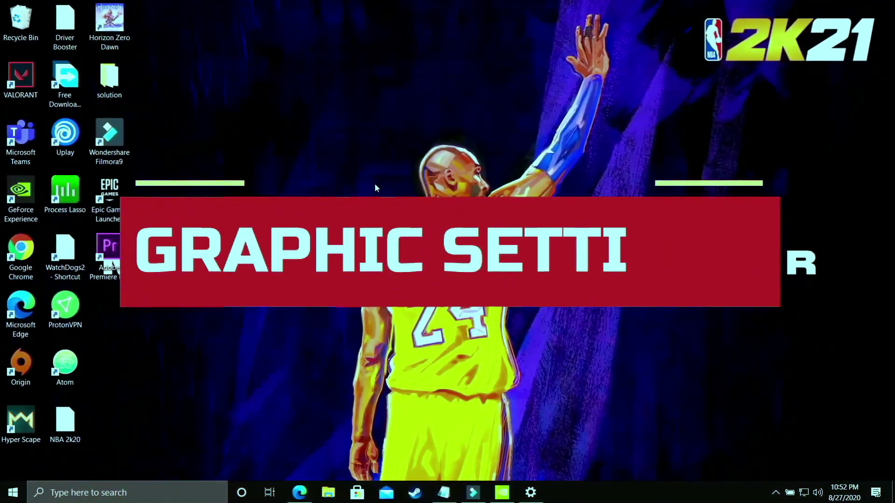
- Search Windows for "Graphic", open Graphics settings and leave hardware-accelerated GPU scheduling switched on
{"action": "left_click", "coordinate": [130, 488]}
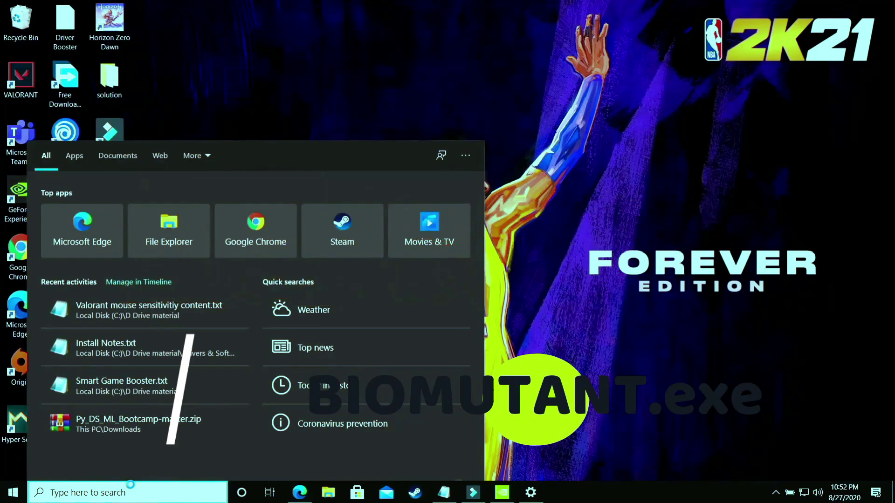
{"action": "type", "text": "Grap"}
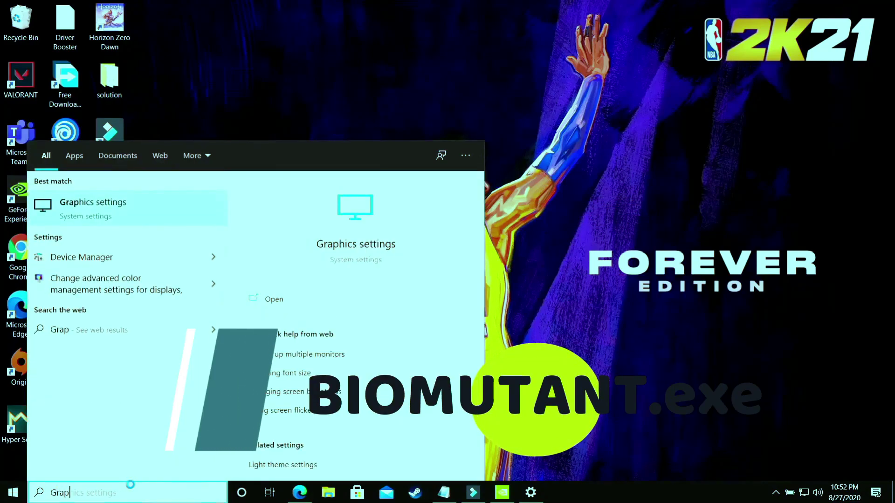
{"action": "type", "text": "hic"}
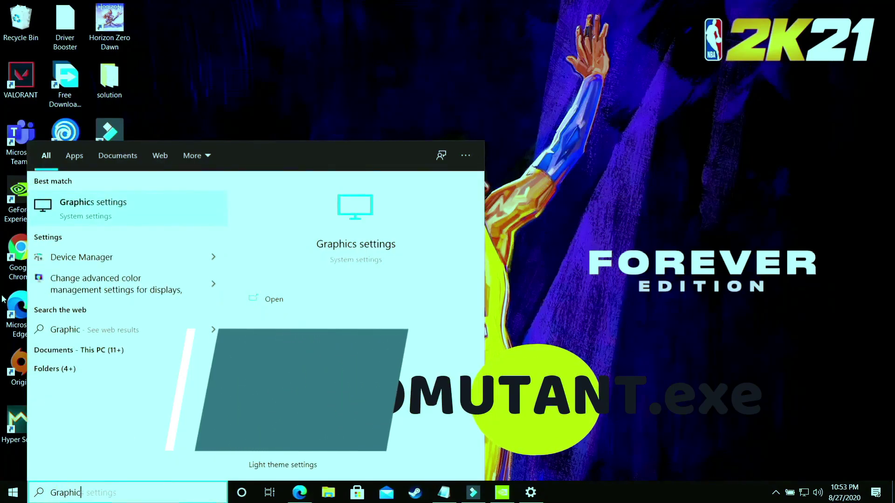
{"action": "left_click", "coordinate": [99, 207]}
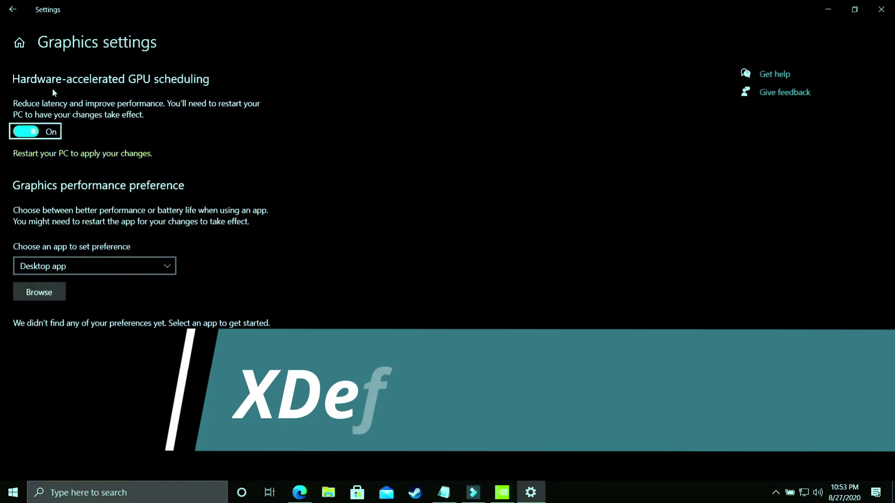
{"action": "left_click", "coordinate": [26, 132]}
{"action": "left_click", "coordinate": [27, 133]}
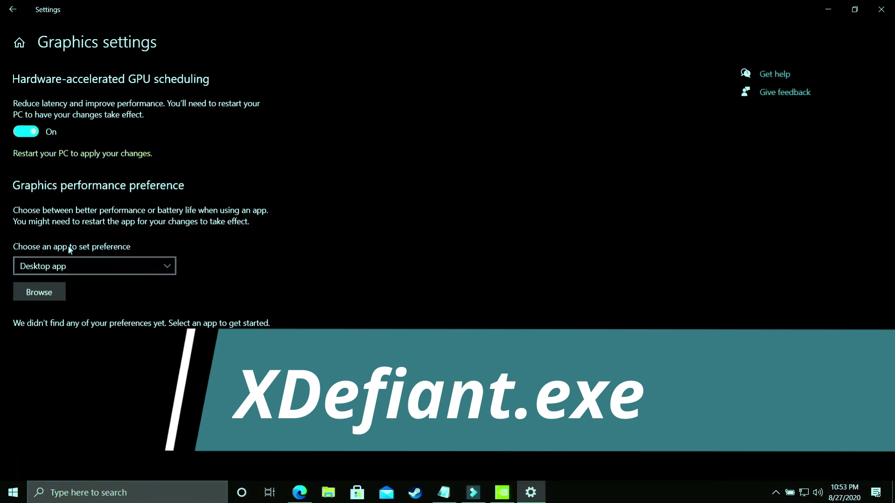
- Add the NBA2K20 application from the Steam NBA 2K20 folder as a desktop app for a graphics performance preference
{"action": "left_click", "coordinate": [47, 265]}
{"action": "left_click", "coordinate": [41, 266]}
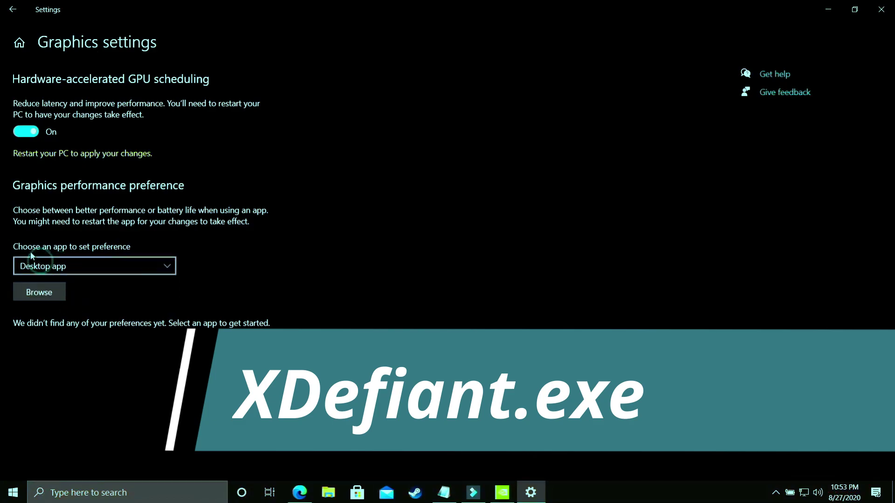
{"action": "left_click", "coordinate": [40, 294]}
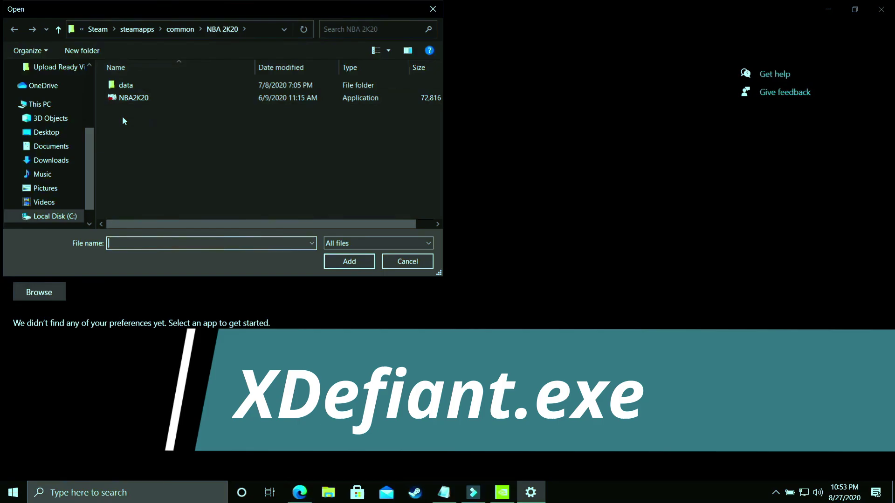
{"action": "double_click", "coordinate": [141, 98]}
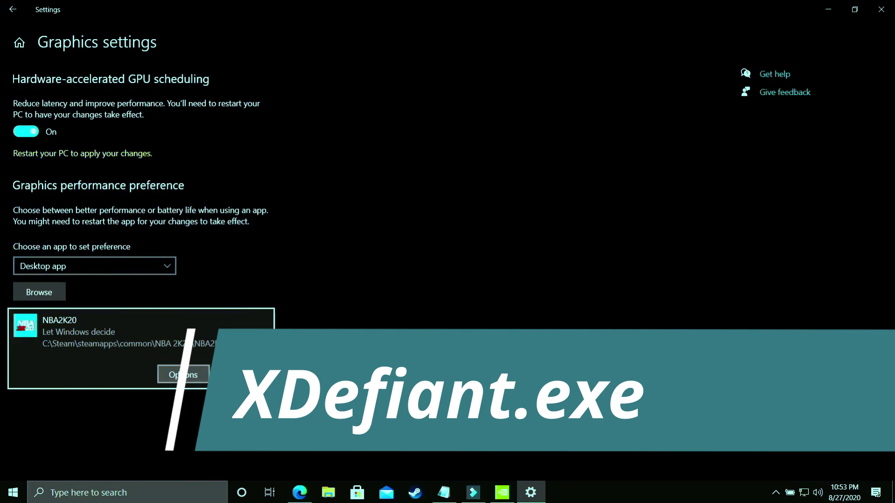
- Set the graphics preference of NBA2K20 to High performance, save it and return to the desktop
{"action": "left_click", "coordinate": [183, 375]}
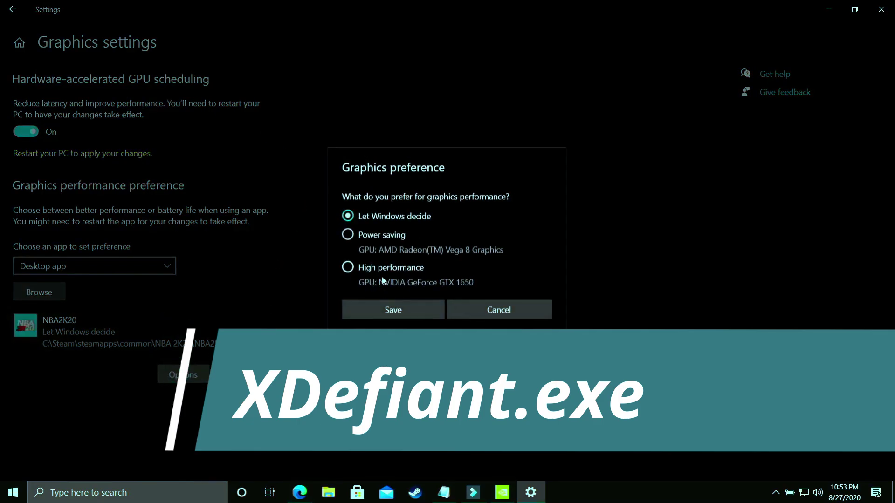
{"action": "left_click", "coordinate": [348, 267]}
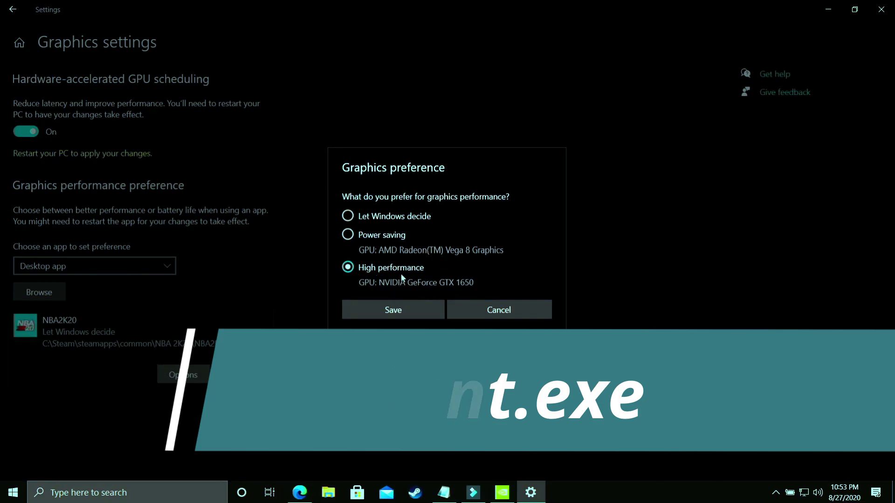
{"action": "left_click", "coordinate": [393, 310]}
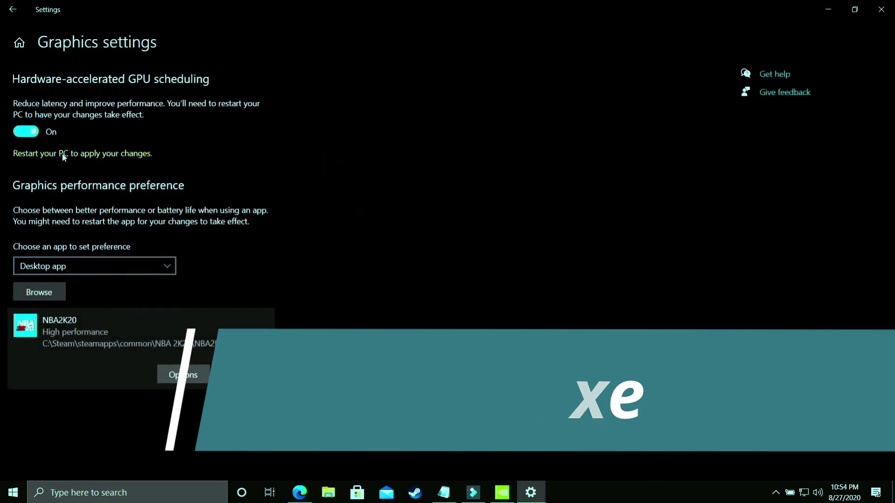
{"action": "key", "text": "super+d"}
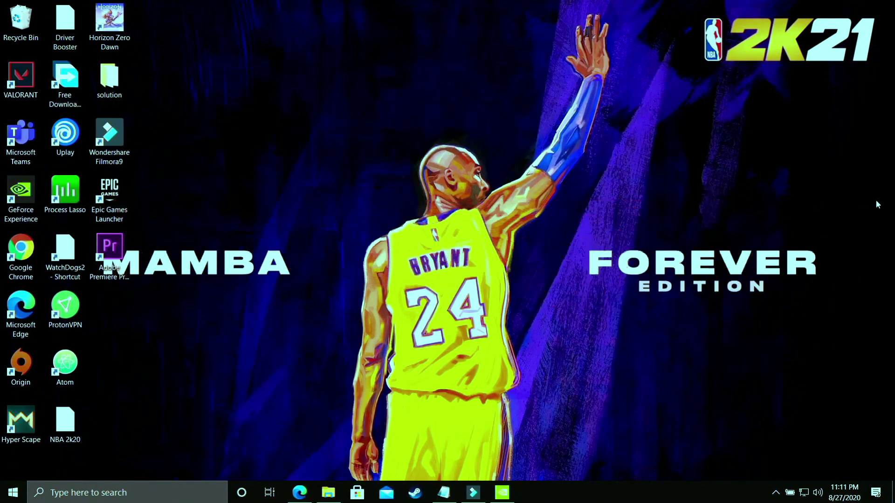
- Open the NVIDIA Control Panel from the desktop and view the global and the program-specific 3D settings
{"action": "right_click", "coordinate": [426, 209]}
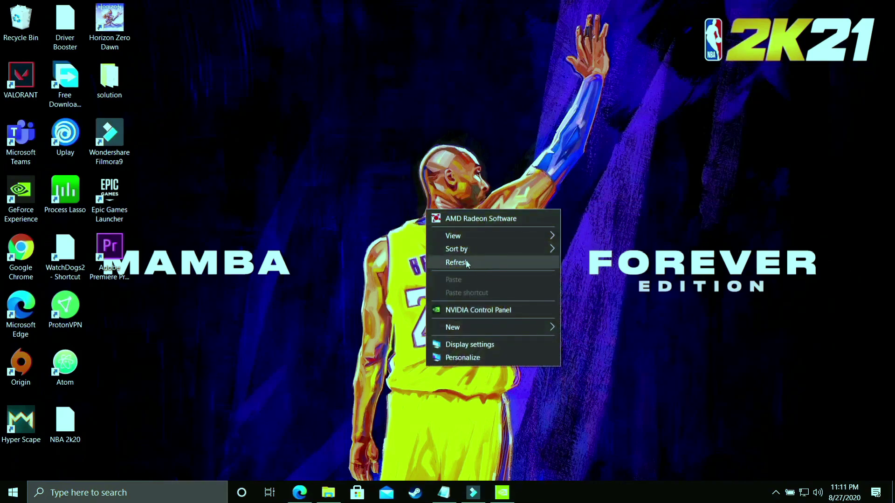
{"action": "left_click", "coordinate": [497, 310]}
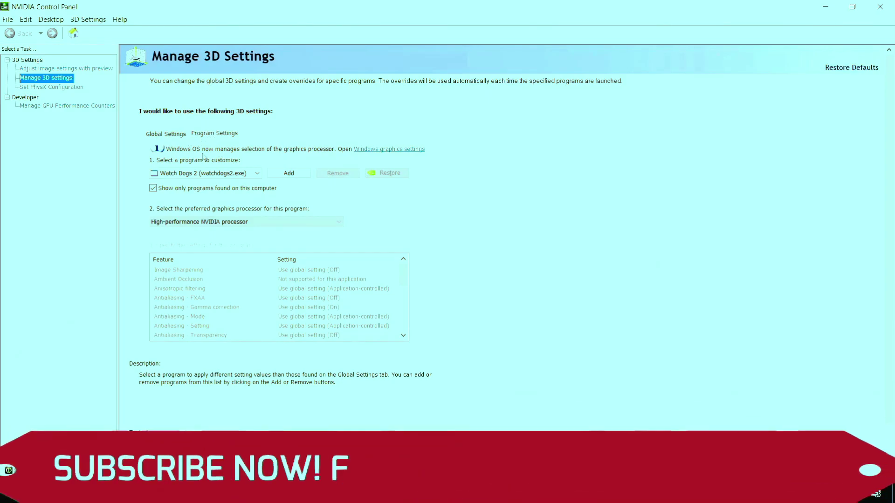
{"action": "left_click", "coordinate": [166, 134]}
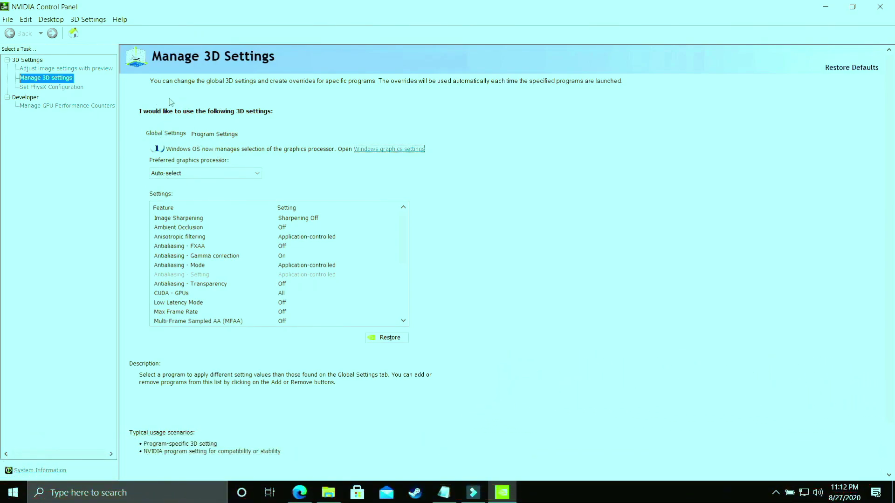
{"action": "left_click", "coordinate": [224, 135]}
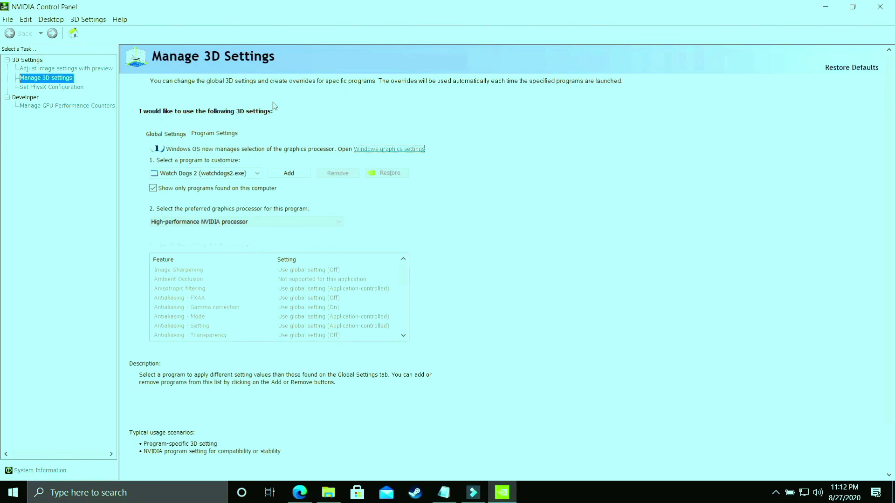
- Choose NBA 2K20 (nba2k20.exe) as the program to customize and set its preferred graphics processor to High-performance NVIDIA processor
{"action": "left_click", "coordinate": [201, 175]}
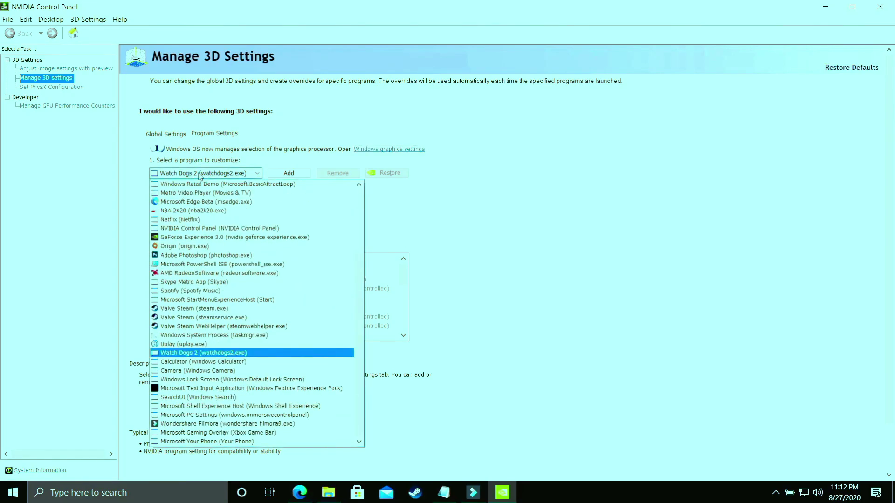
{"action": "left_click", "coordinate": [216, 211]}
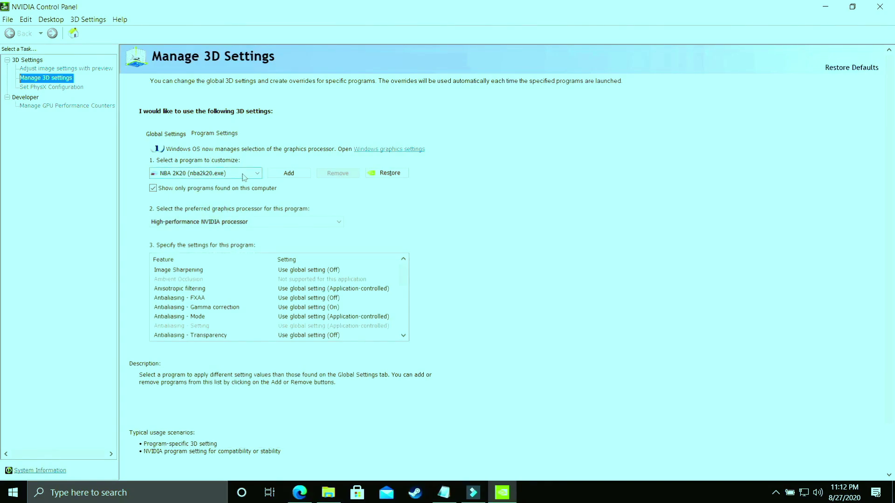
{"action": "left_click", "coordinate": [192, 222]}
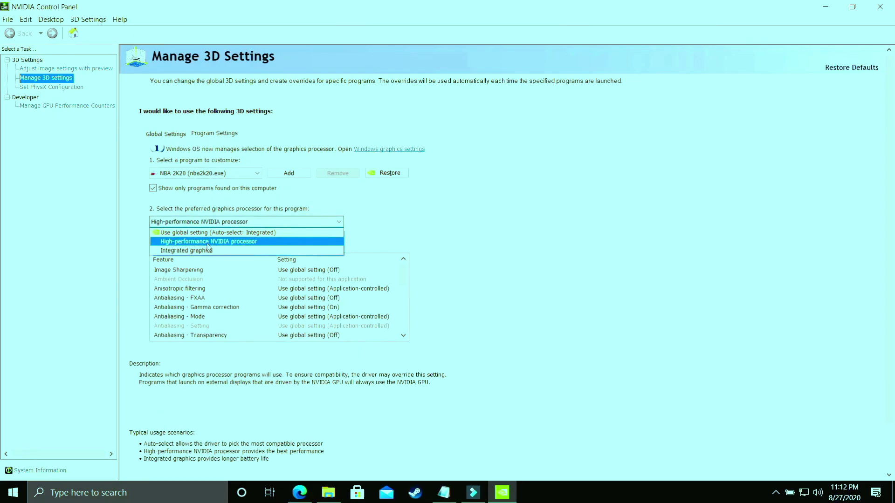
{"action": "left_click", "coordinate": [208, 244]}
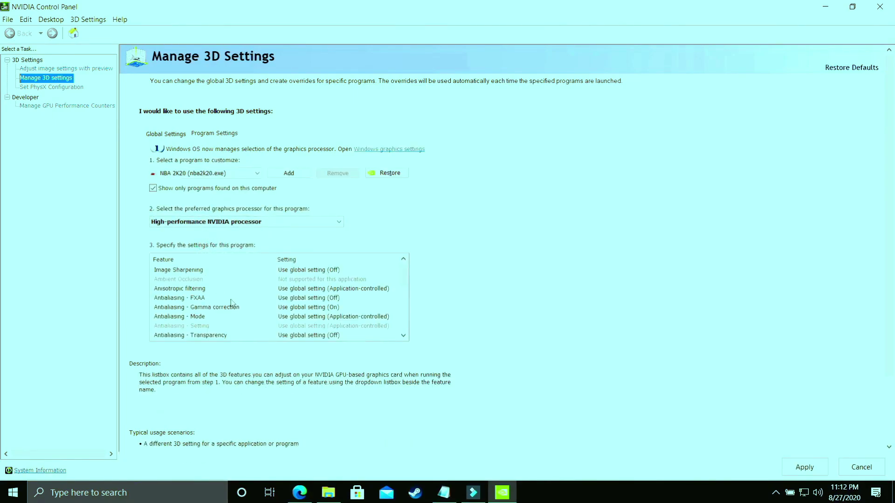
- Set the program's Power management mode to Prefer maximum performance and apply the 3D settings
{"action": "scroll", "coordinate": [232, 303], "scroll_direction": "down", "scroll_amount": 3}
{"action": "left_click", "coordinate": [228, 336]}
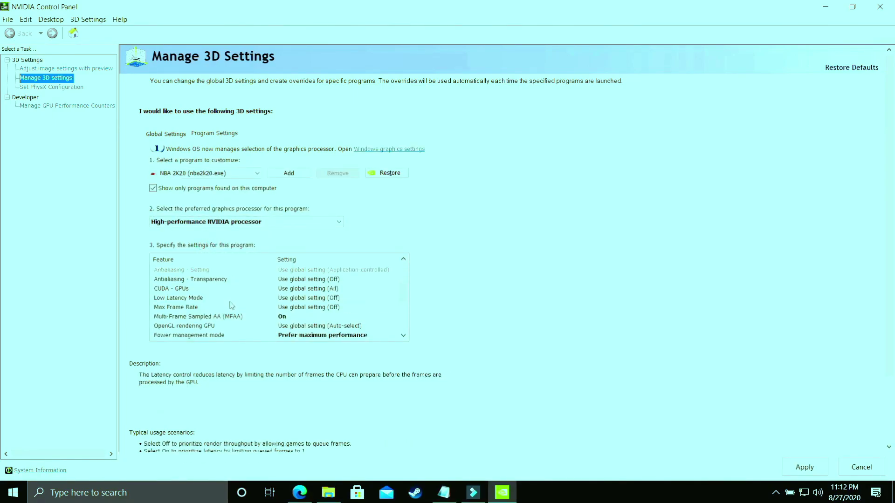
{"action": "left_click", "coordinate": [228, 337]}
{"action": "left_click", "coordinate": [283, 336]}
{"action": "left_click", "coordinate": [284, 336]}
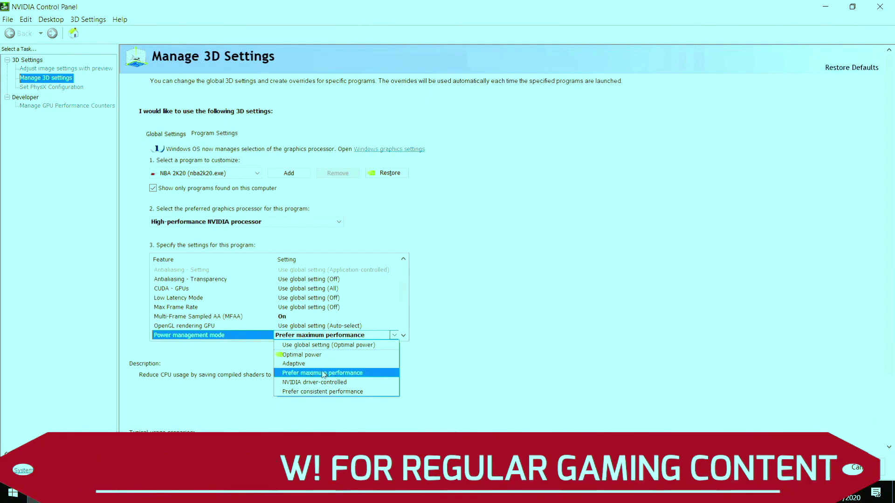
{"action": "left_click", "coordinate": [323, 374]}
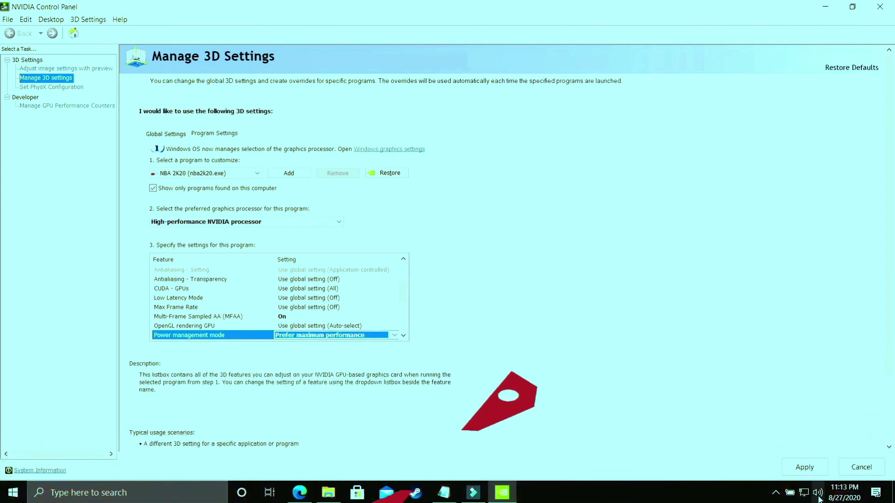
{"action": "left_click", "coordinate": [804, 467]}
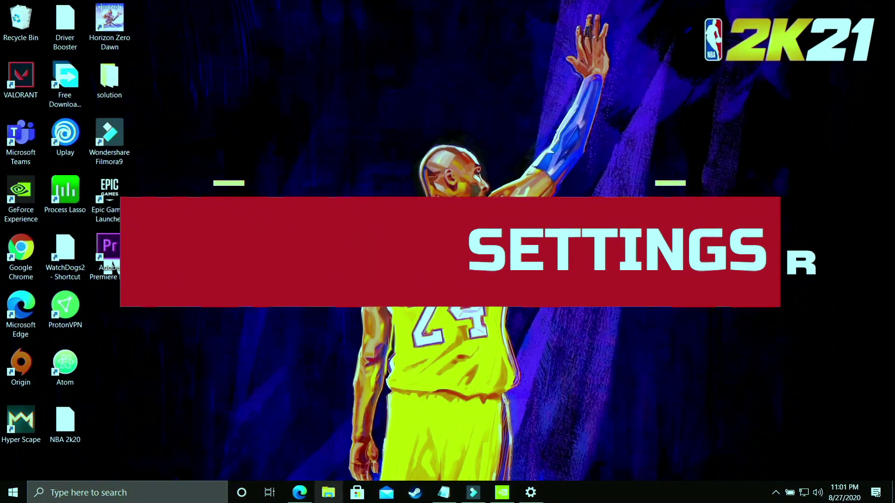
- Show the properties of This PC and open its advanced system settings
{"action": "left_click", "coordinate": [337, 497]}
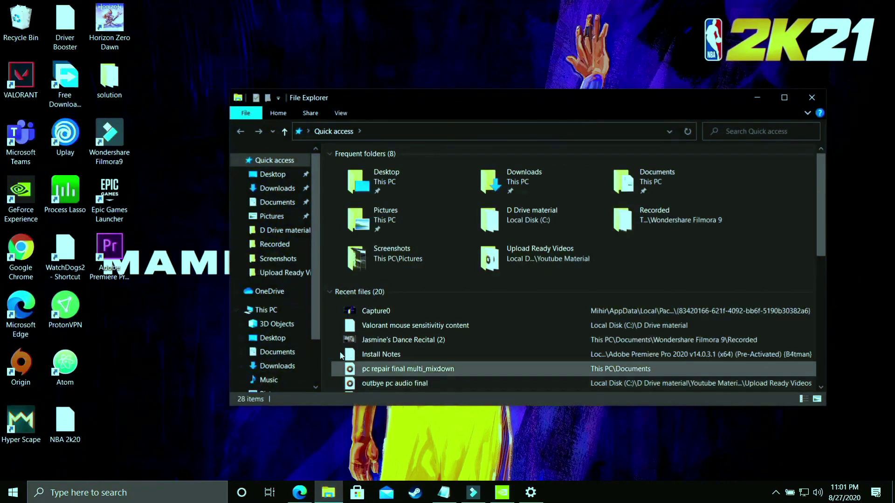
{"action": "right_click", "coordinate": [277, 311]}
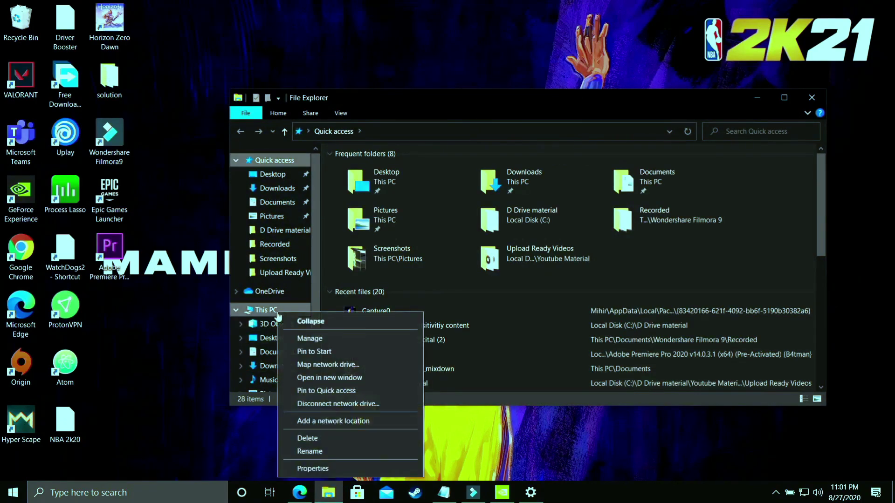
{"action": "left_click", "coordinate": [313, 468]}
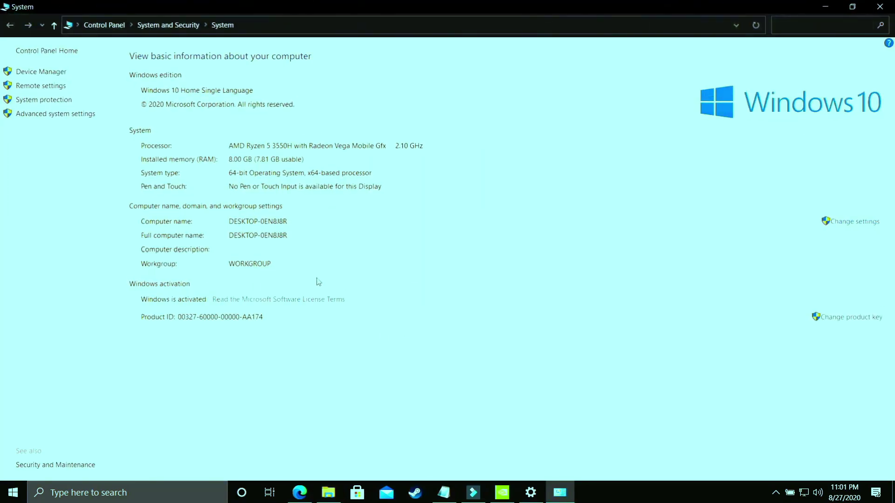
{"action": "left_click", "coordinate": [60, 113]}
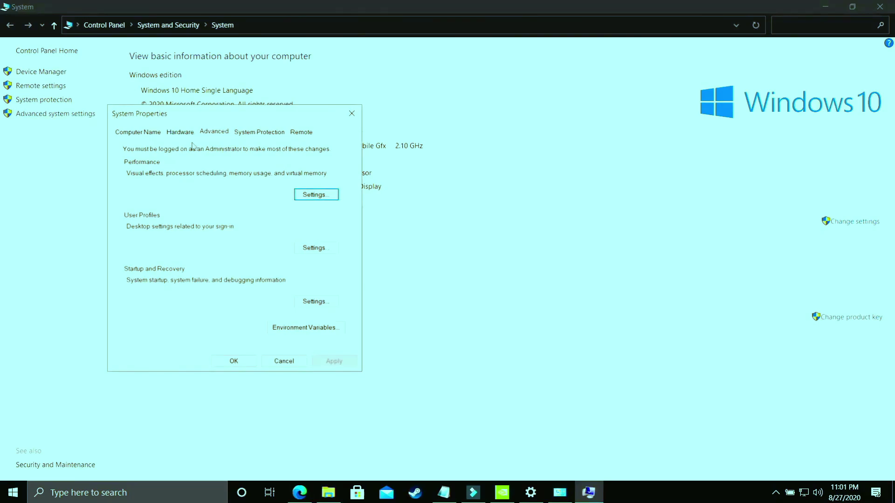
- In the performance settings, set the visual effects to Adjust for best performance and apply the change
{"action": "left_click", "coordinate": [314, 195]}
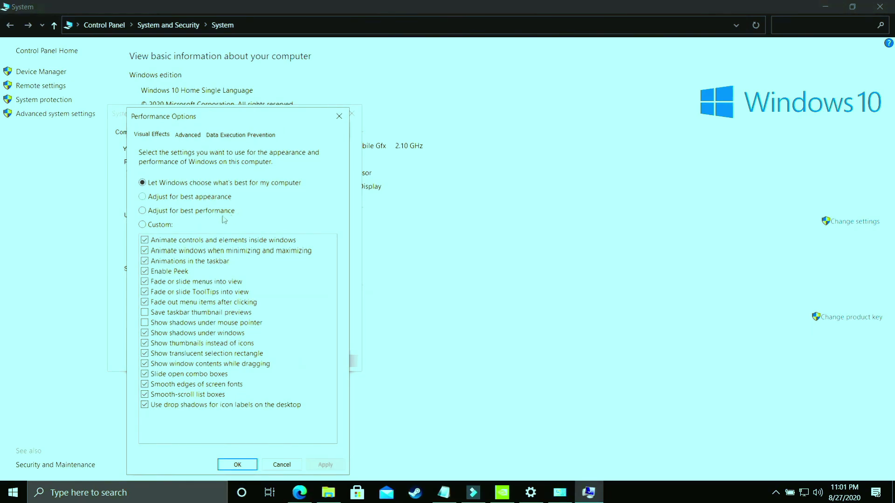
{"action": "left_click", "coordinate": [172, 212]}
{"action": "left_click", "coordinate": [320, 464]}
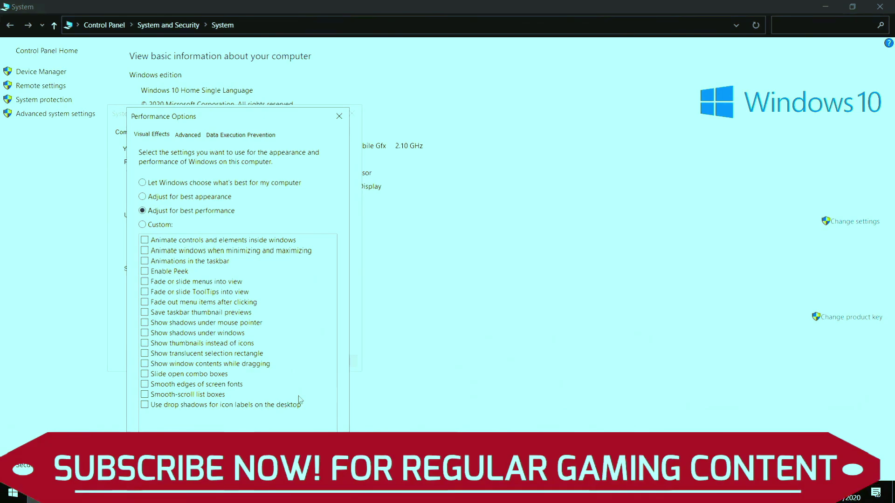
- Set processor scheduling to adjust for best performance of Programs in the advanced performance options
{"action": "left_click", "coordinate": [197, 136]}
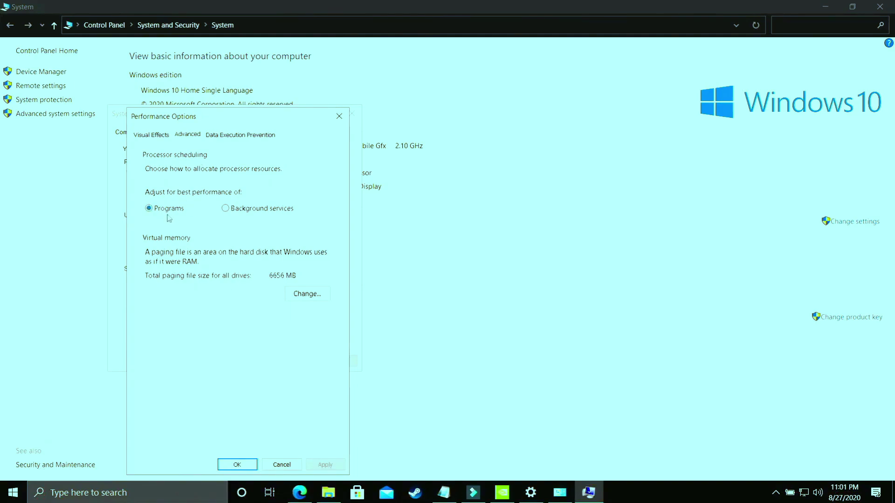
{"action": "left_click", "coordinate": [234, 211]}
{"action": "left_click", "coordinate": [161, 210]}
- Turn off automatic paging file management and give drive C: a custom size with an initial size of 1896 MB
{"action": "left_click", "coordinate": [306, 296]}
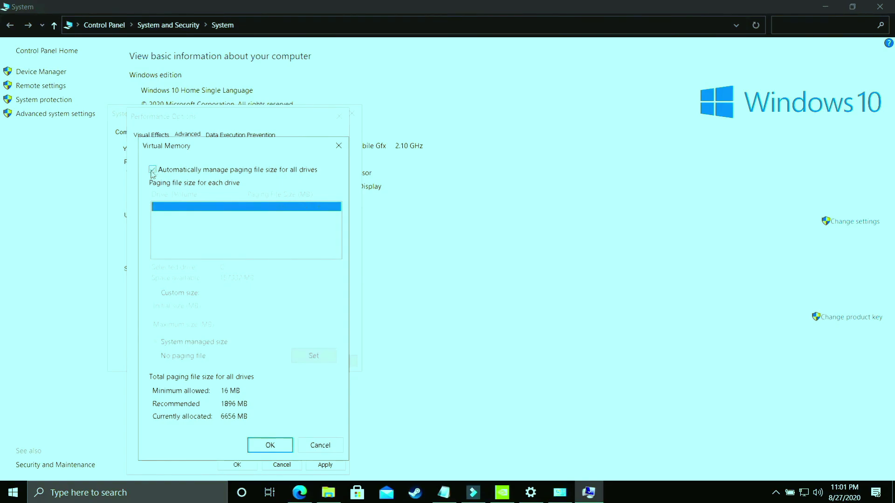
{"action": "left_click", "coordinate": [152, 170]}
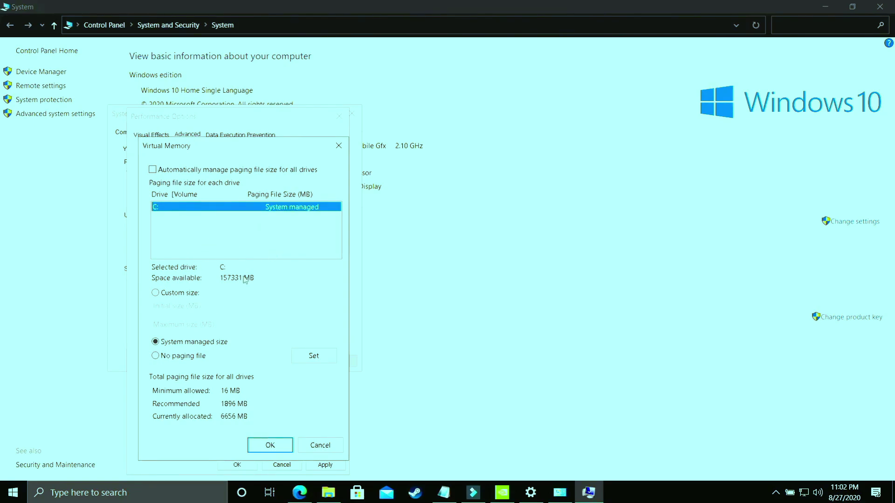
{"action": "left_click", "coordinate": [181, 295]}
{"action": "left_click", "coordinate": [228, 306]}
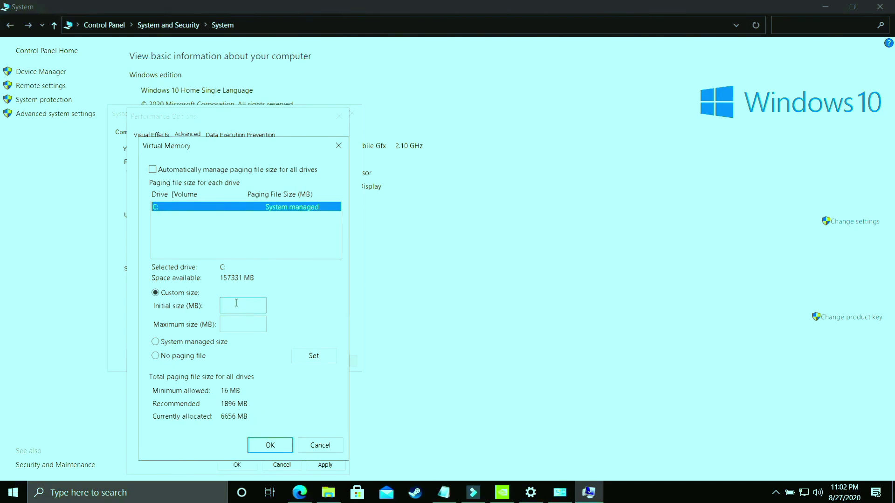
{"action": "type", "text": "1896"}
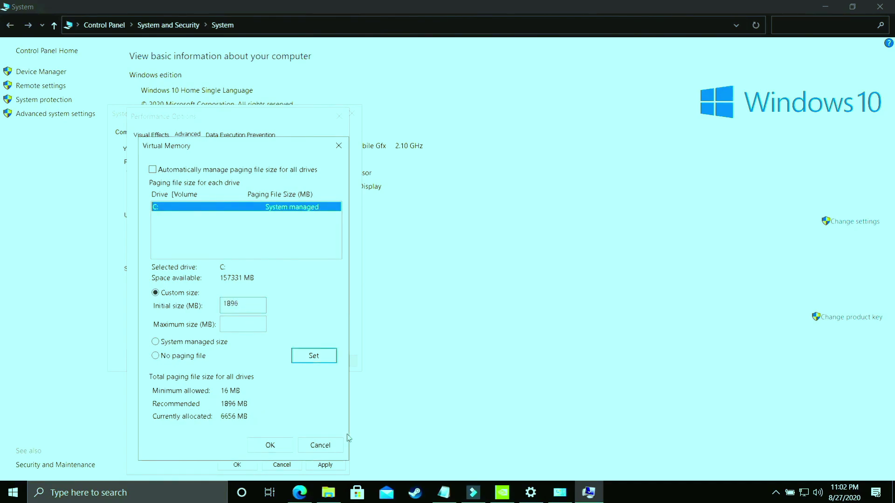
- Compute 8 × 1024 in Calculator and set the paging file's maximum size to 8192 MB
{"action": "left_click", "coordinate": [226, 323]}
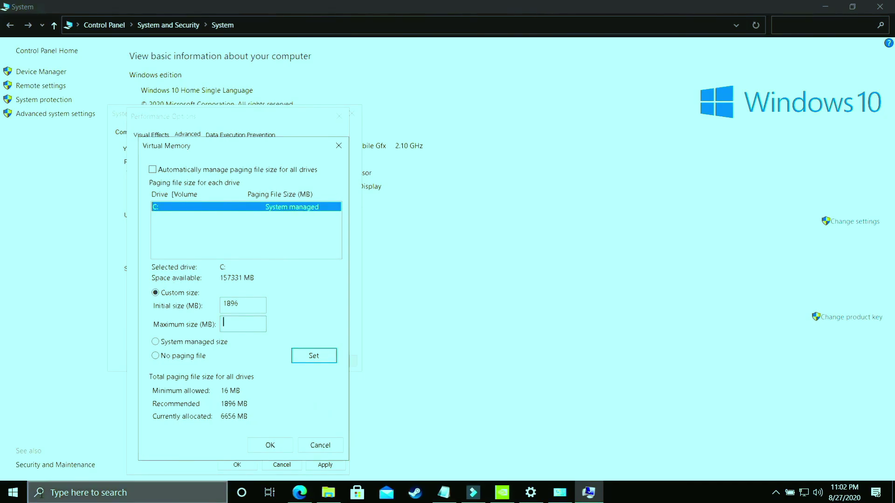
{"action": "left_click", "coordinate": [88, 495]}
{"action": "type", "text": "calcu"}
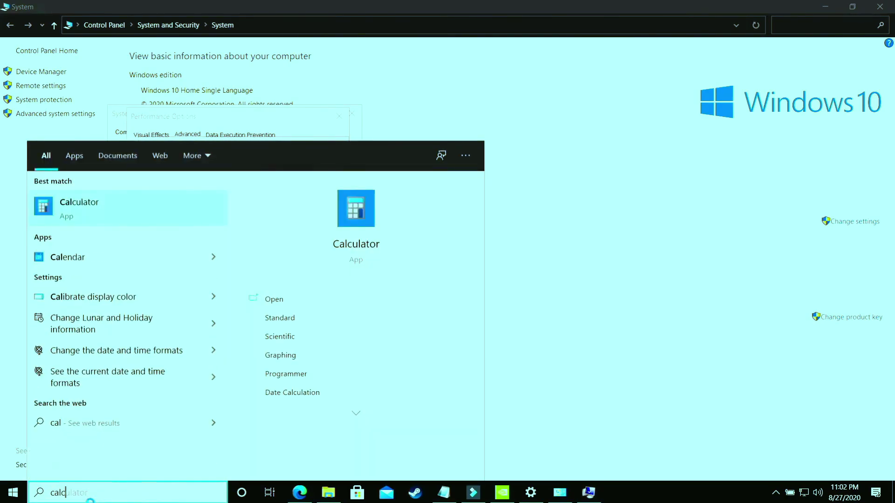
{"action": "left_click", "coordinate": [113, 211]}
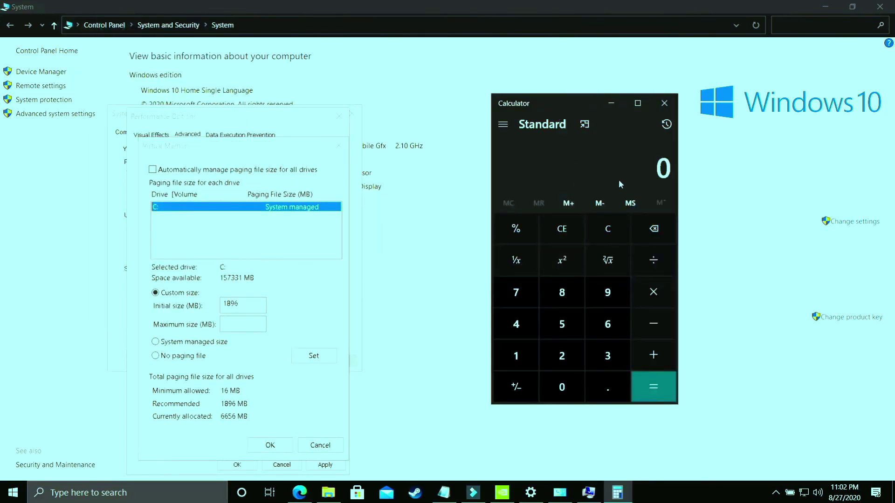
{"action": "type", "text": "8*10"}
{"action": "type", "text": "24"}
{"action": "key", "text": "Return"}
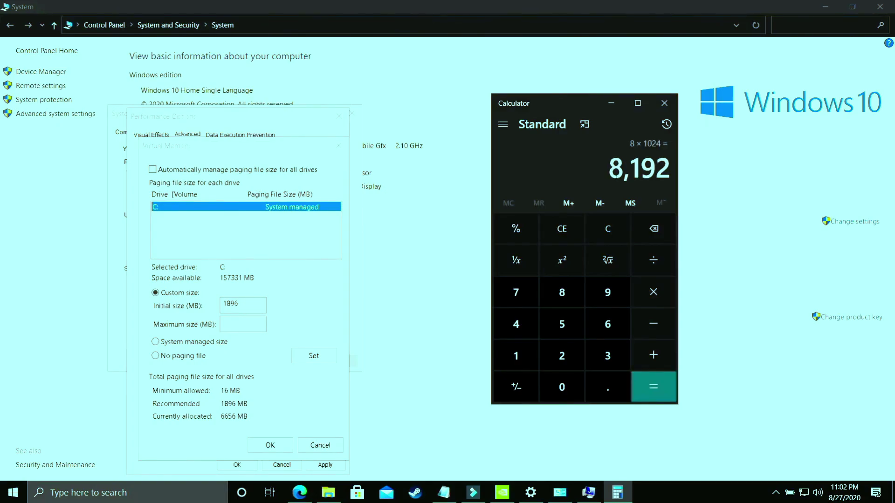
{"action": "left_click", "coordinate": [240, 324]}
{"action": "type", "text": "8"}
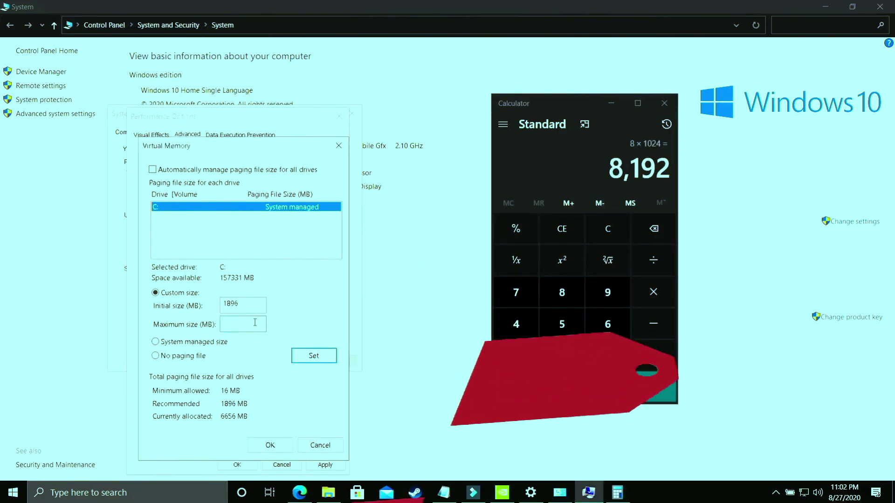
{"action": "type", "text": "192"}
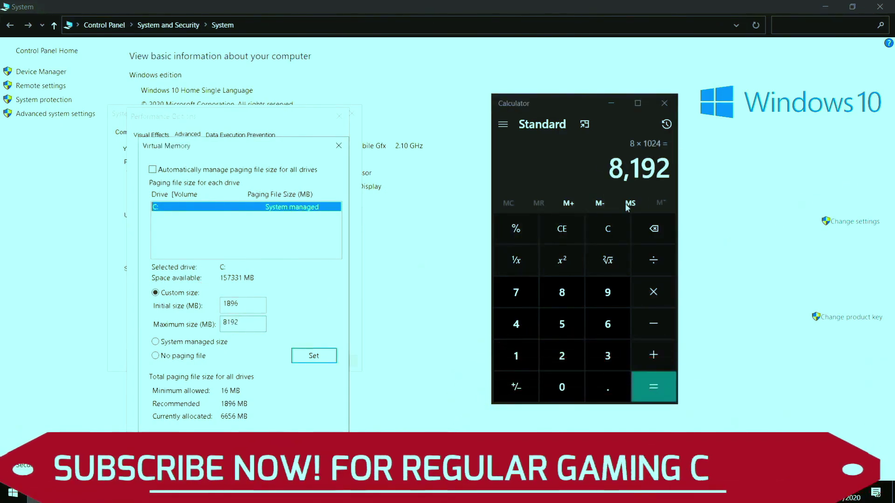
- Calculate 16 × 1024 and 12 × 1024 in Calculator as alternative maximum paging file sizes
{"action": "left_click", "coordinate": [603, 230]}
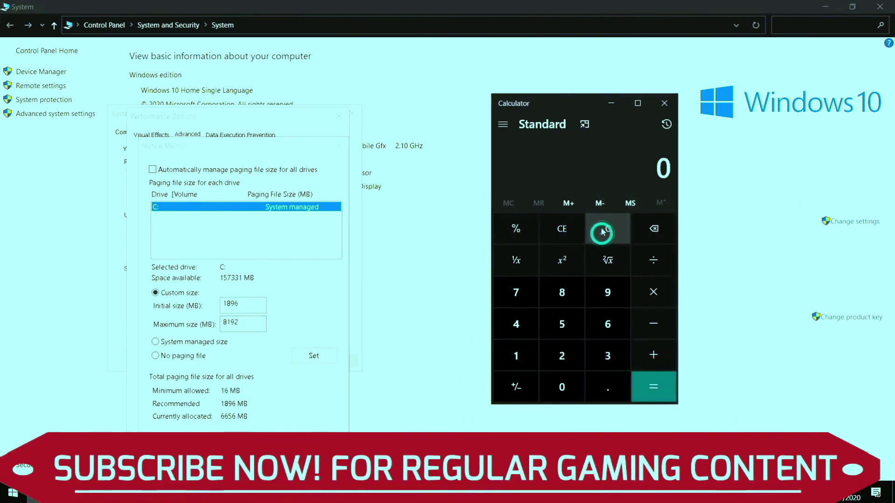
{"action": "type", "text": "16*1024"}
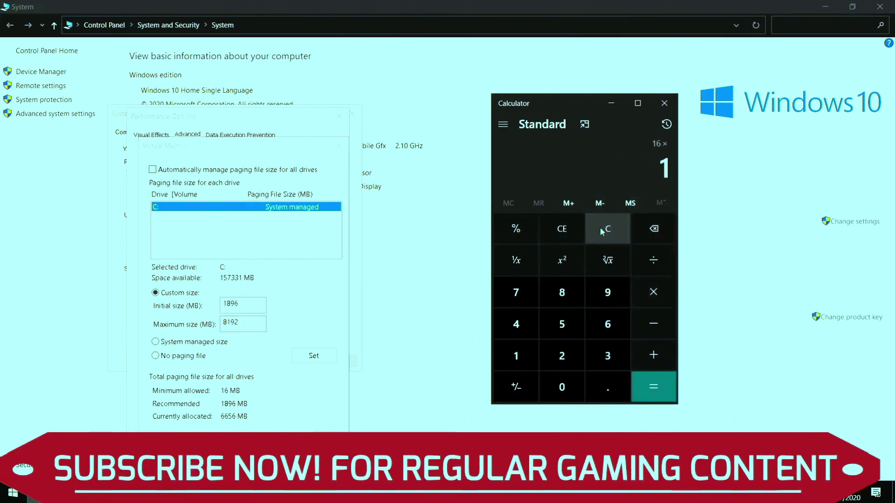
{"action": "key", "text": "Return"}
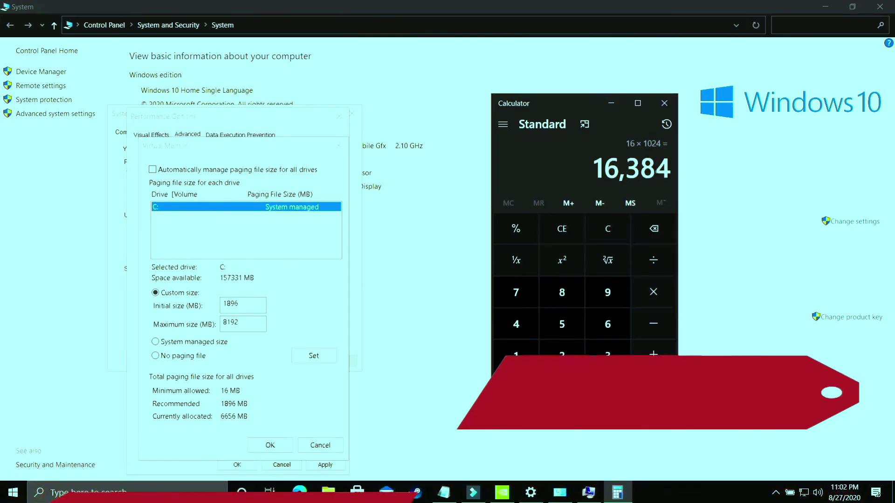
{"action": "left_click_drag", "start_coordinate": [250, 327], "coordinate": [213, 325]}
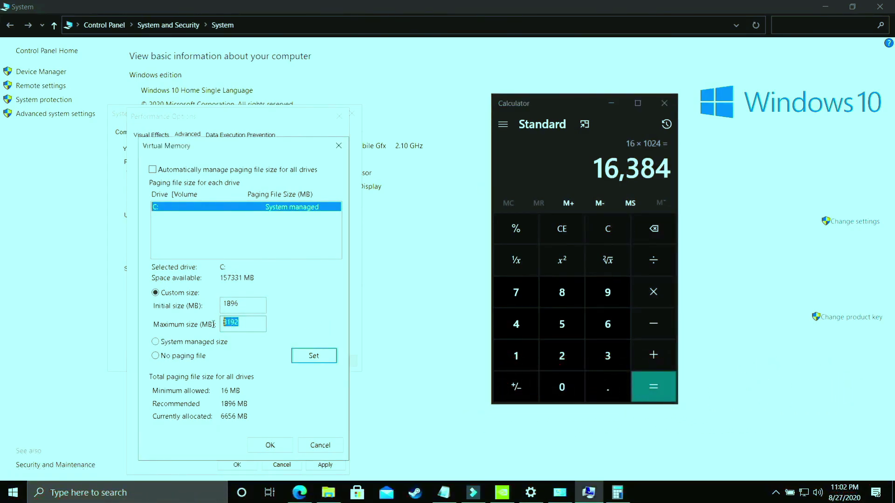
{"action": "left_click", "coordinate": [607, 231]}
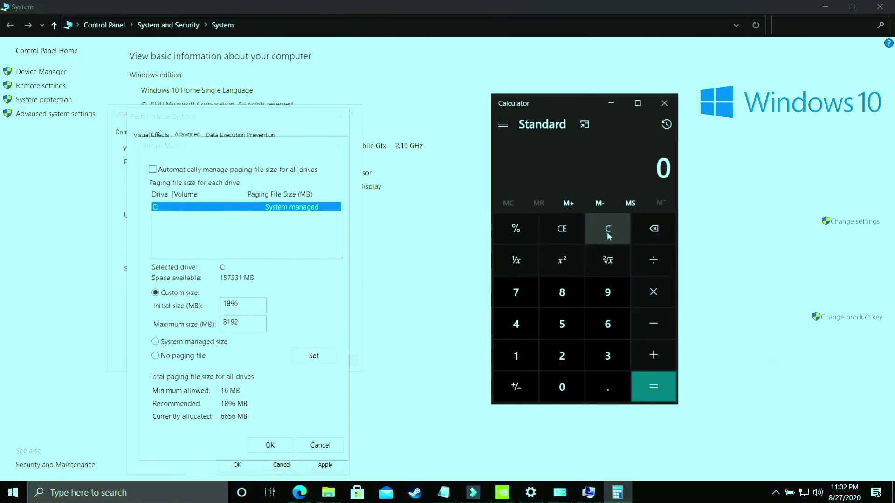
{"action": "type", "text": "12 × 1024"}
{"action": "key", "text": "Return"}
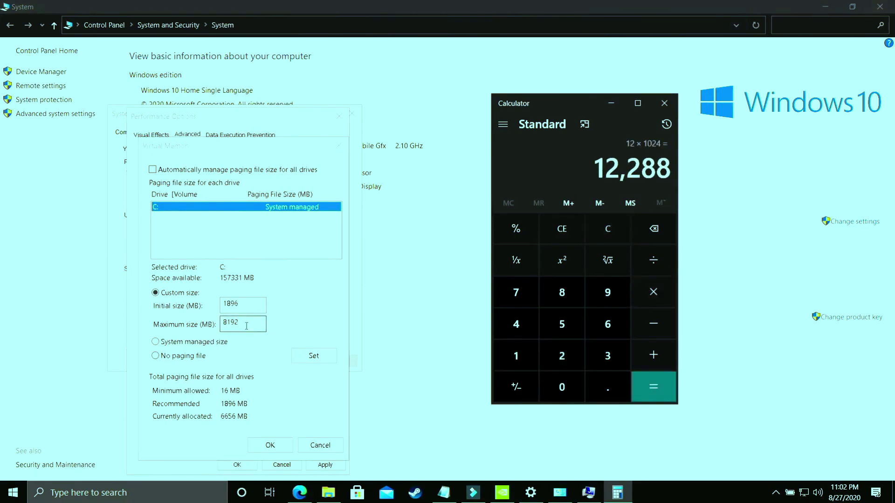
- Close Calculator, then confirm the virtual memory settings and the restart notice
{"action": "left_click_drag", "start_coordinate": [240, 322], "coordinate": [187, 329]}
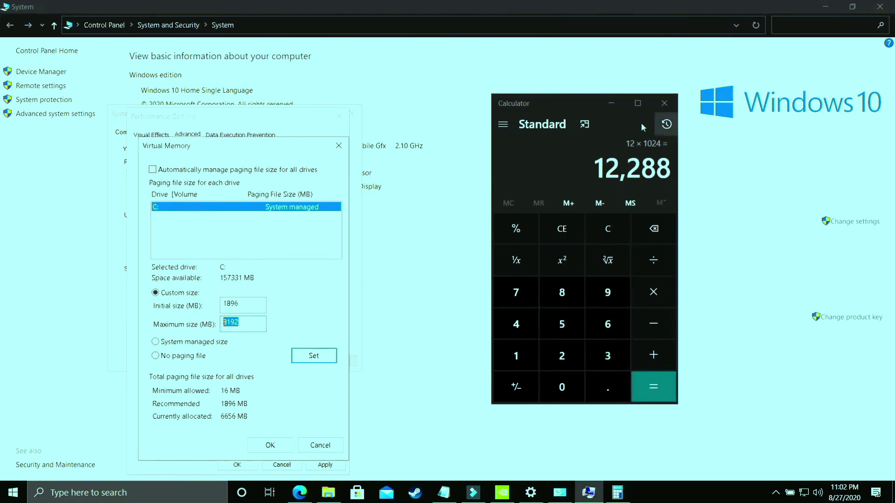
{"action": "left_click", "coordinate": [665, 103]}
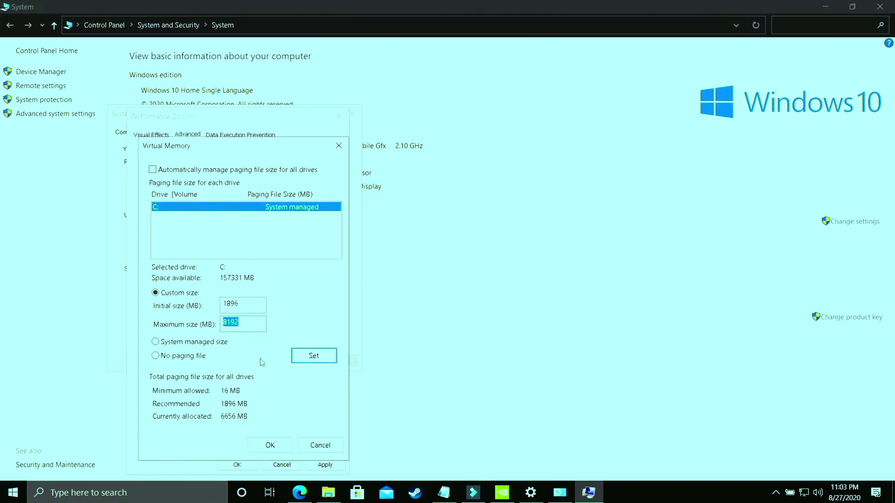
{"action": "left_click", "coordinate": [275, 446]}
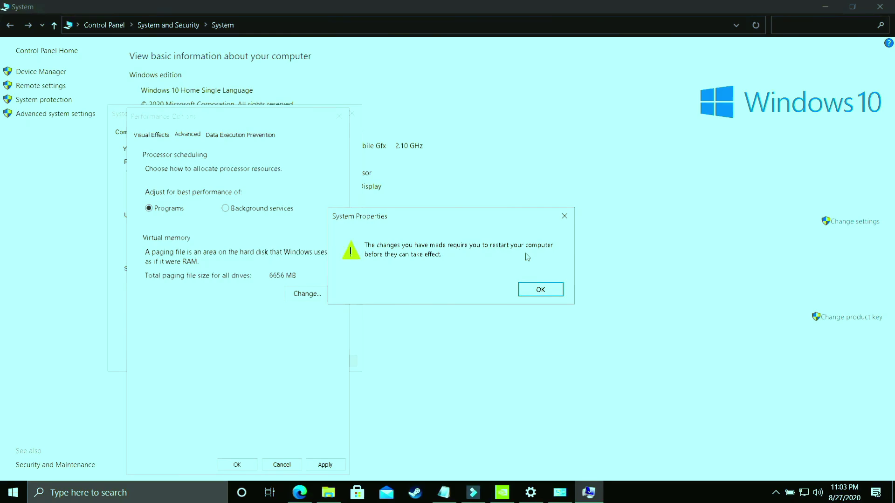
{"action": "left_click", "coordinate": [543, 290]}
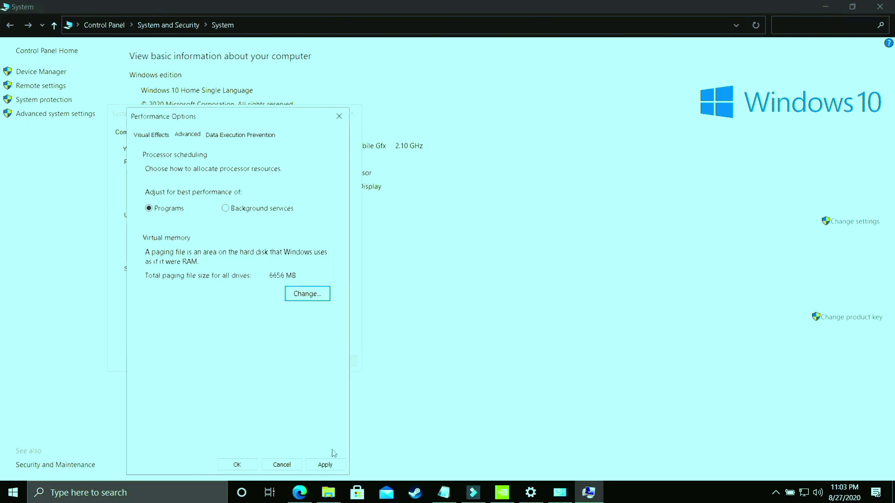
- Apply and close the performance options and System Properties, and return to the desktop
{"action": "left_click", "coordinate": [327, 465]}
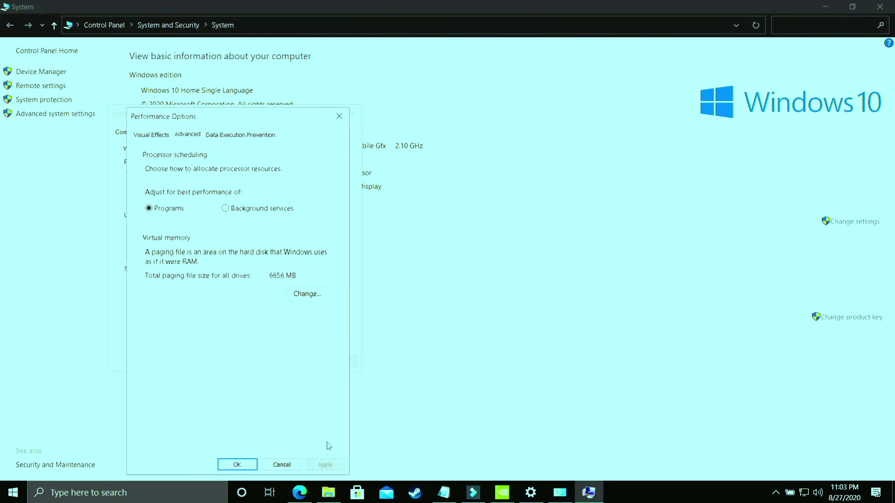
{"action": "left_click", "coordinate": [237, 464]}
{"action": "left_click", "coordinate": [234, 365]}
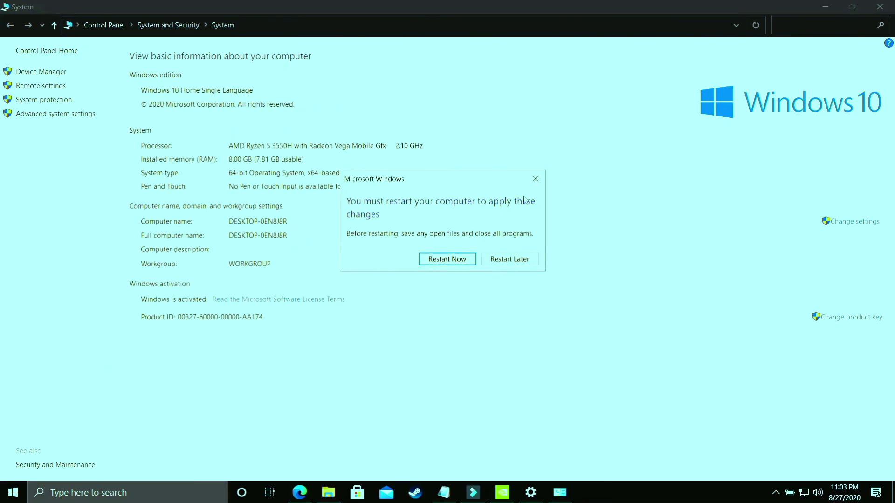
{"action": "key", "text": "super+d"}
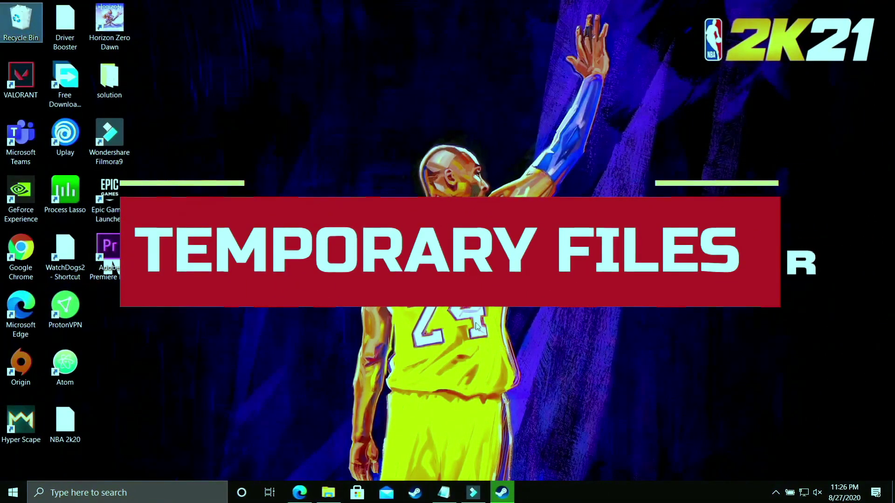
- Open the Windows Temp folder by running temp from the Run dialog, and maximize its window
{"action": "left_click", "coordinate": [99, 492]}
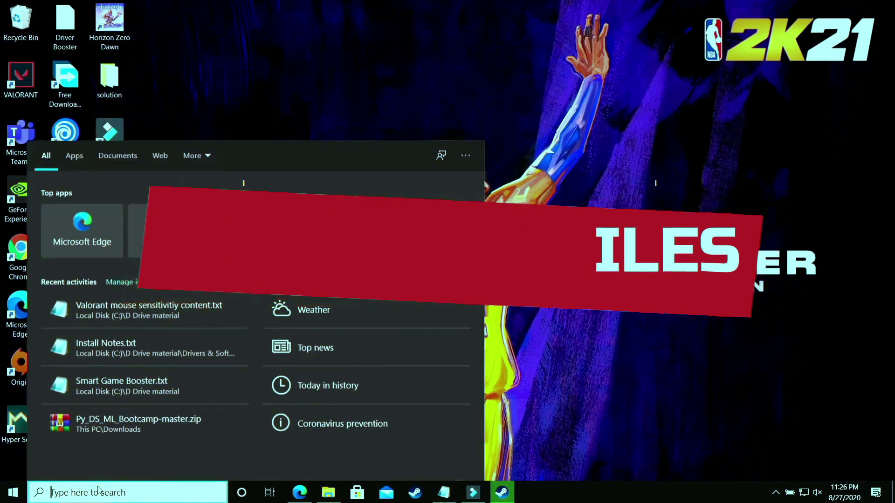
{"action": "type", "text": "run"}
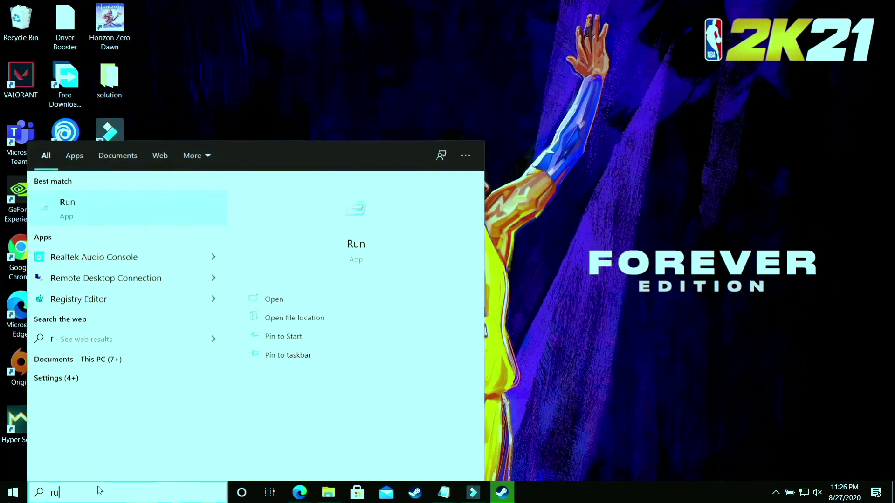
{"action": "left_click", "coordinate": [96, 208]}
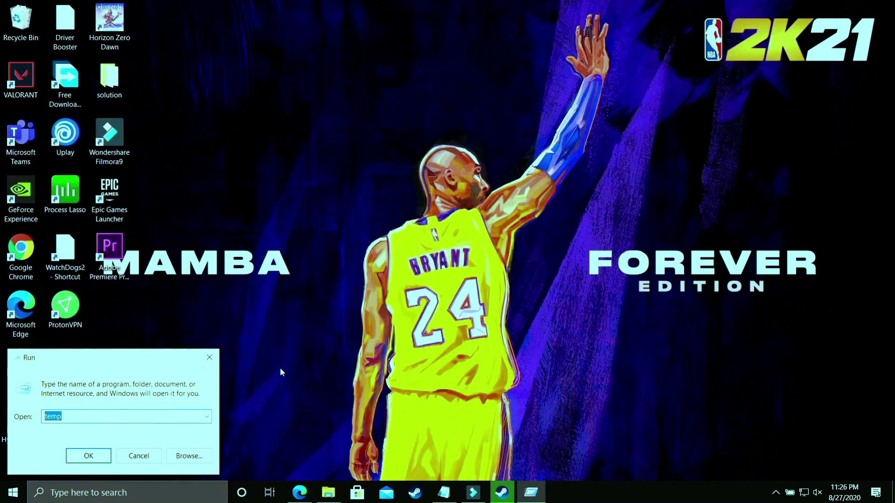
{"action": "type", "text": "temp"}
{"action": "key", "text": "Return"}
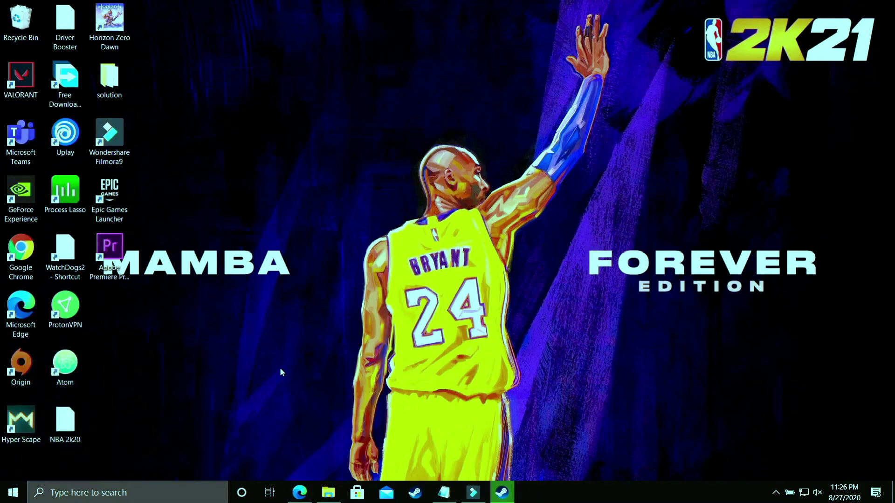
{"action": "double_click", "coordinate": [466, 116]}
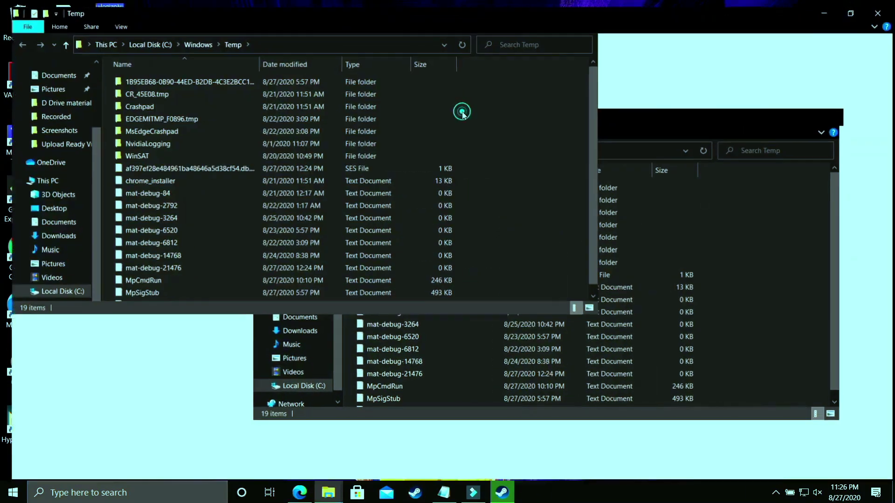
- Permanently delete everything in the Windows Temp folder, granting administrator permission for all items, and close the window
{"action": "key", "text": "ctrl+a"}
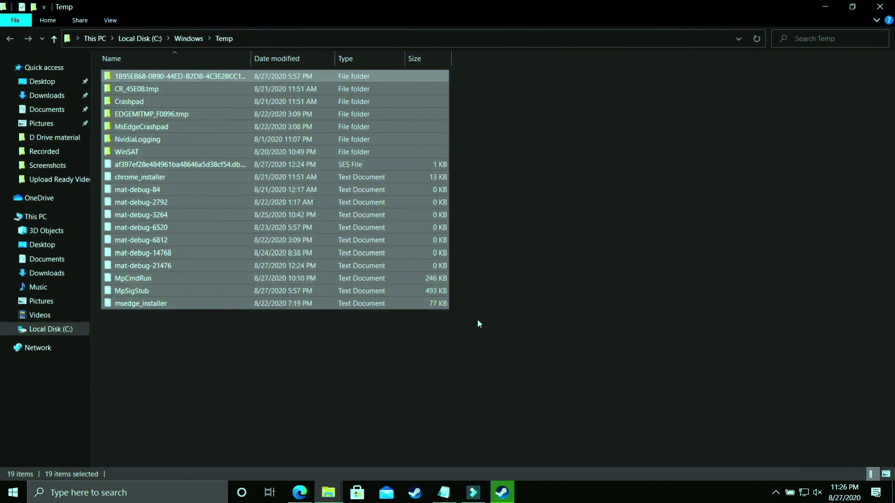
{"action": "key", "text": "shift+Delete"}
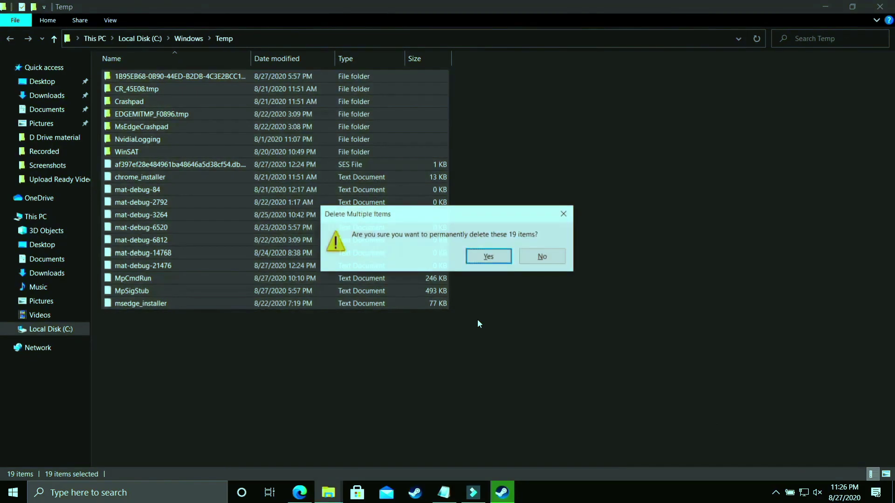
{"action": "key", "text": "Return"}
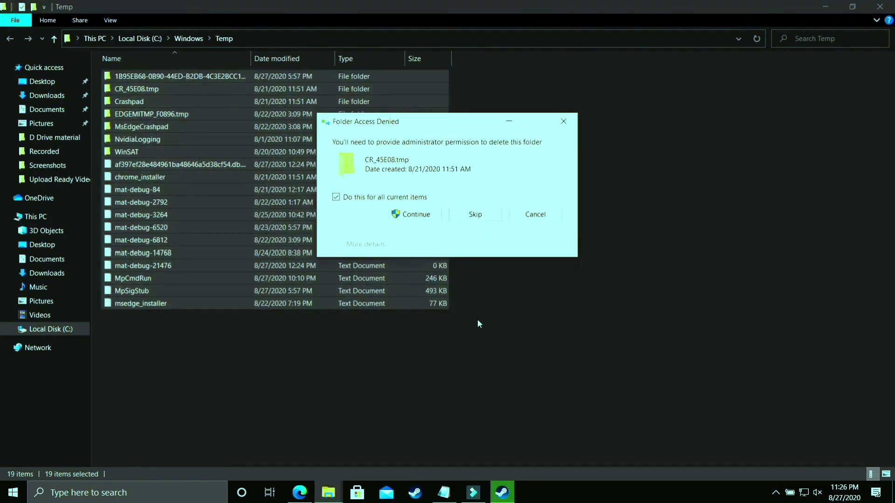
{"action": "left_click", "coordinate": [414, 215]}
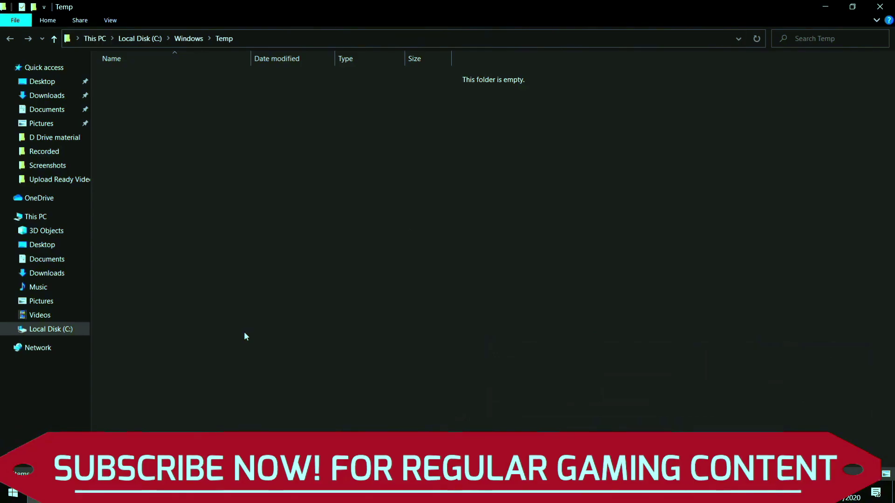
{"action": "left_click", "coordinate": [880, 6]}
- Open the user's local Temp folder by running %temp% from the Run dialog
{"action": "key", "text": "super+s"}
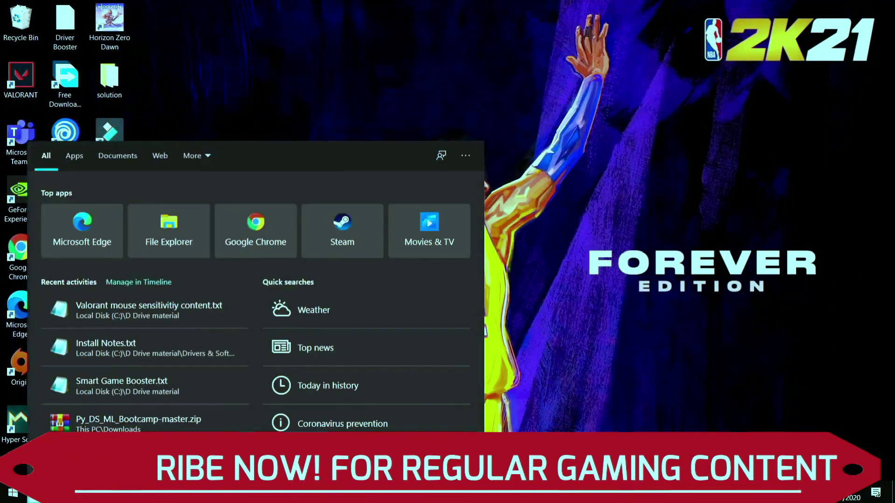
{"action": "type", "text": "run"}
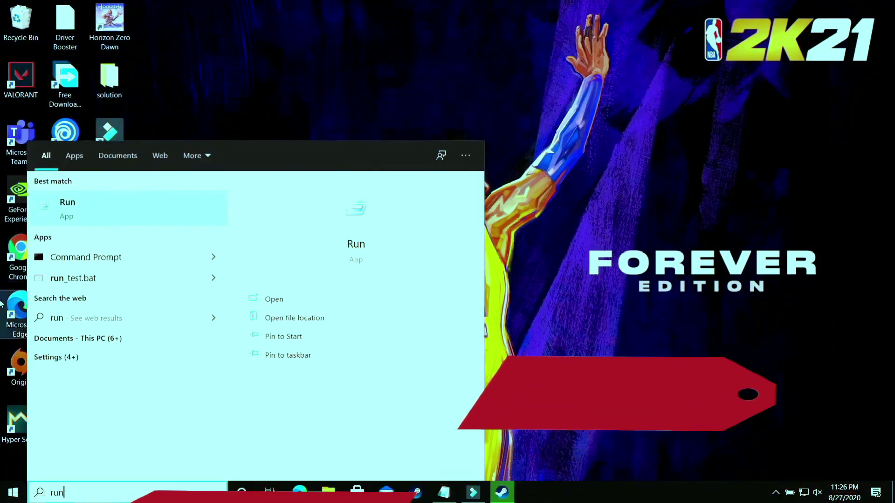
{"action": "left_click", "coordinate": [77, 211]}
{"action": "type", "text": "%temp"}
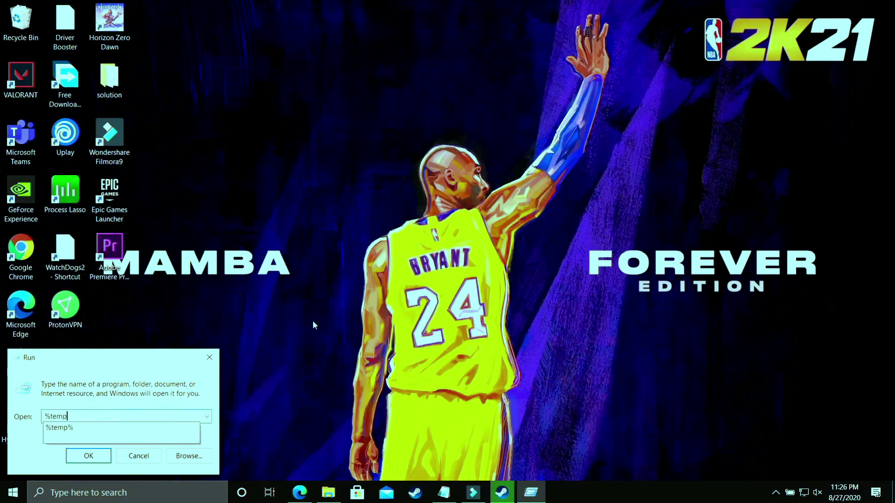
{"action": "type", "text": "%"}
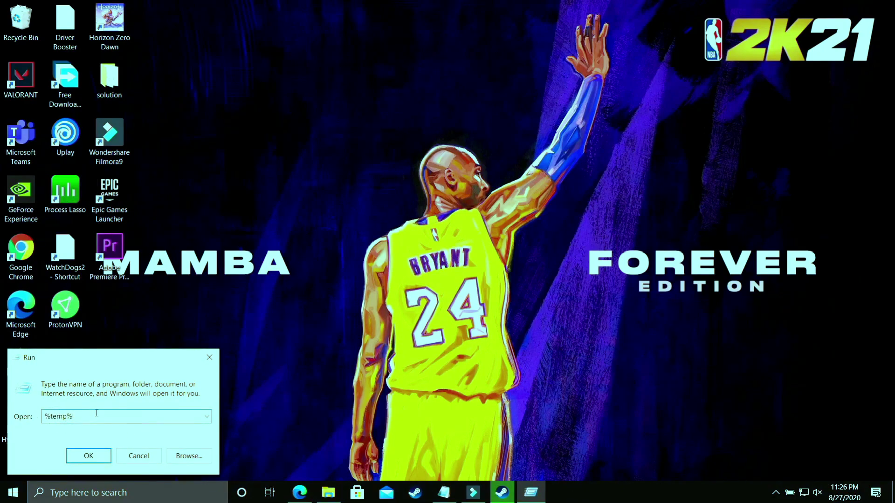
{"action": "left_click", "coordinate": [89, 455]}
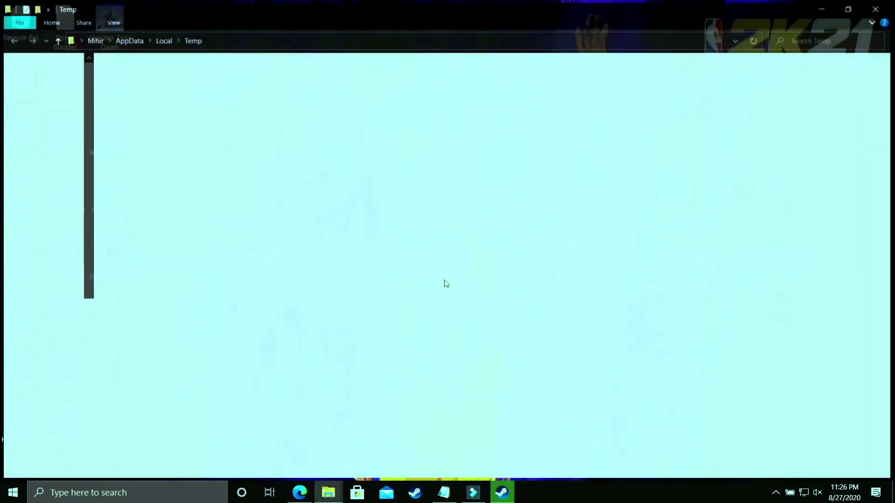
- Permanently delete everything in the user's local Temp folder, skipping items that are in use
{"action": "key", "text": "ctrl+a"}
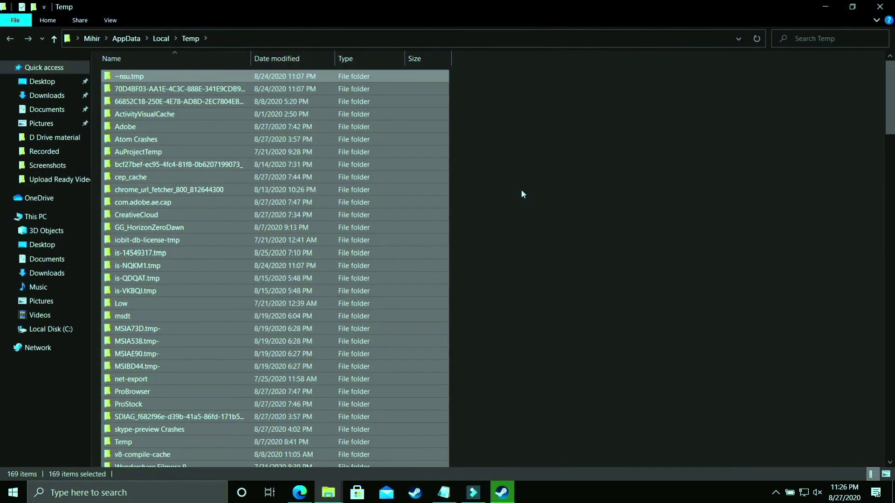
{"action": "key", "text": "shift+Delete"}
{"action": "key", "text": "Return"}
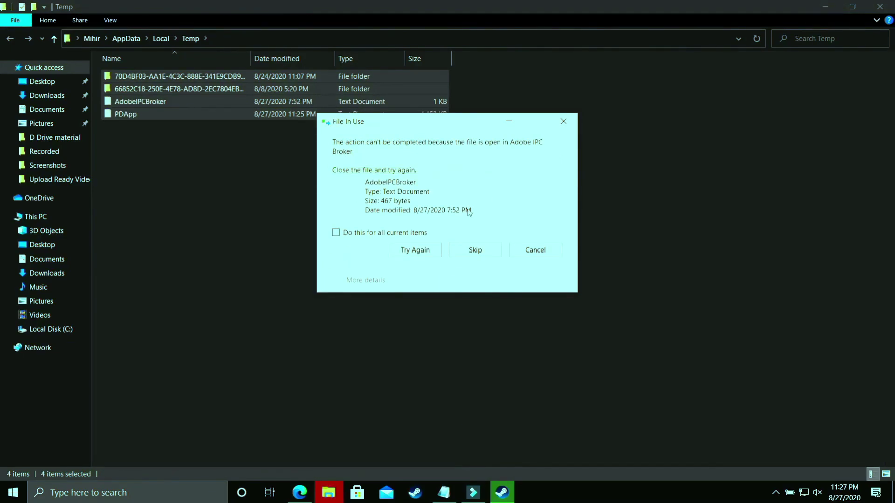
{"action": "left_click", "coordinate": [474, 250]}
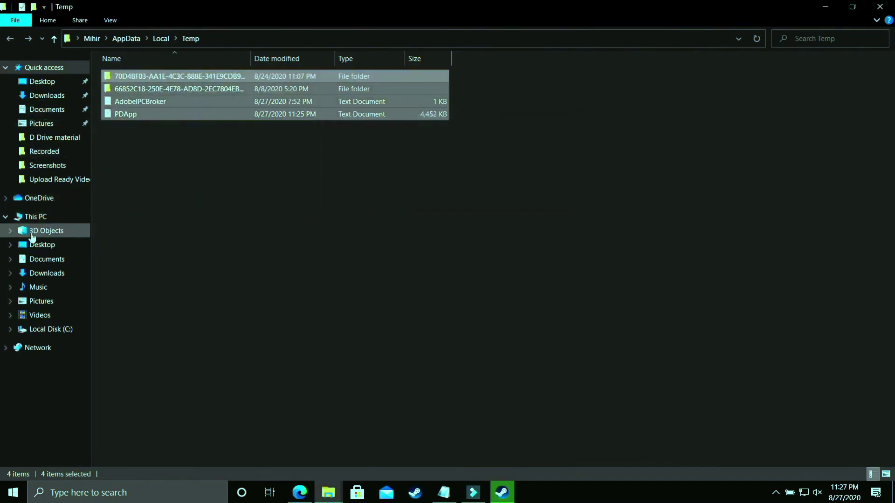
- Open the Prefetch folder inside the Windows folder on Local Disk (C:)
{"action": "left_click", "coordinate": [23, 218]}
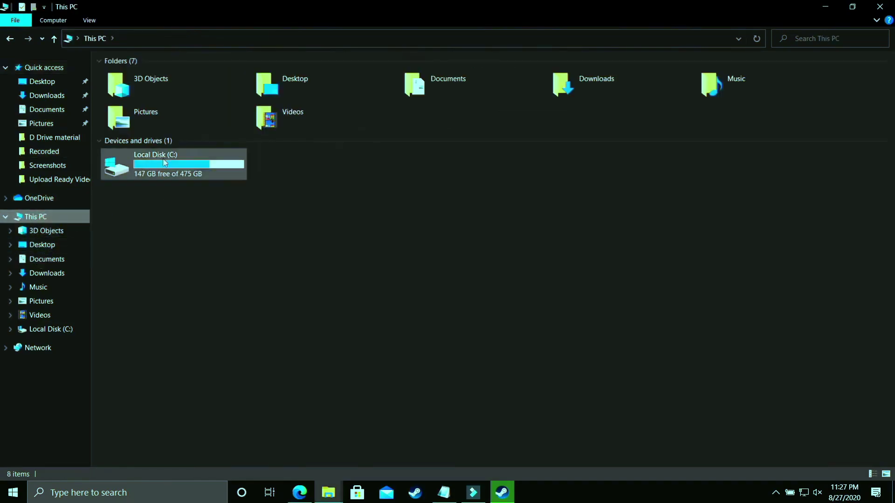
{"action": "double_click", "coordinate": [166, 157]}
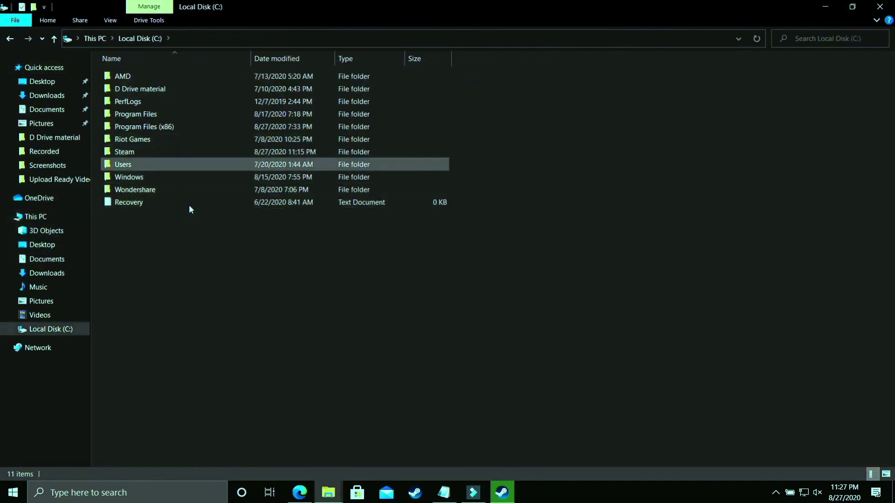
{"action": "double_click", "coordinate": [174, 177]}
{"action": "left_click", "coordinate": [278, 244]}
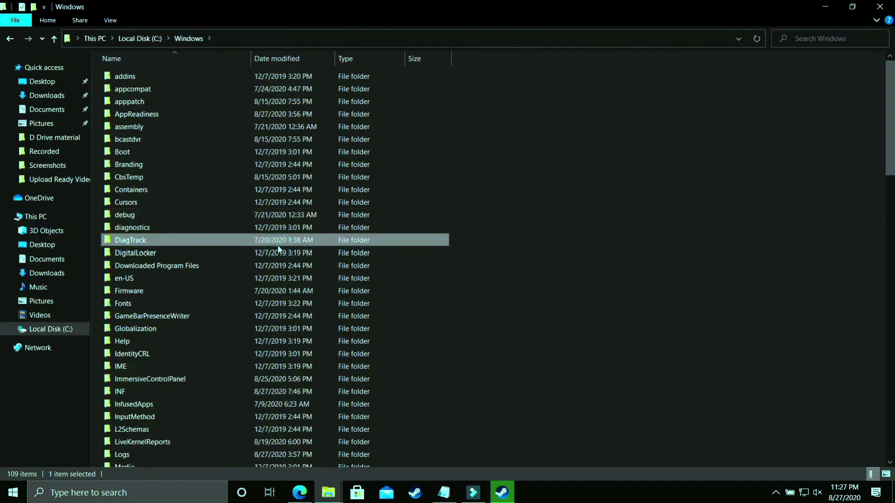
{"action": "scroll", "coordinate": [278, 244], "scroll_direction": "down", "scroll_amount": 14}
{"action": "double_click", "coordinate": [138, 124]}
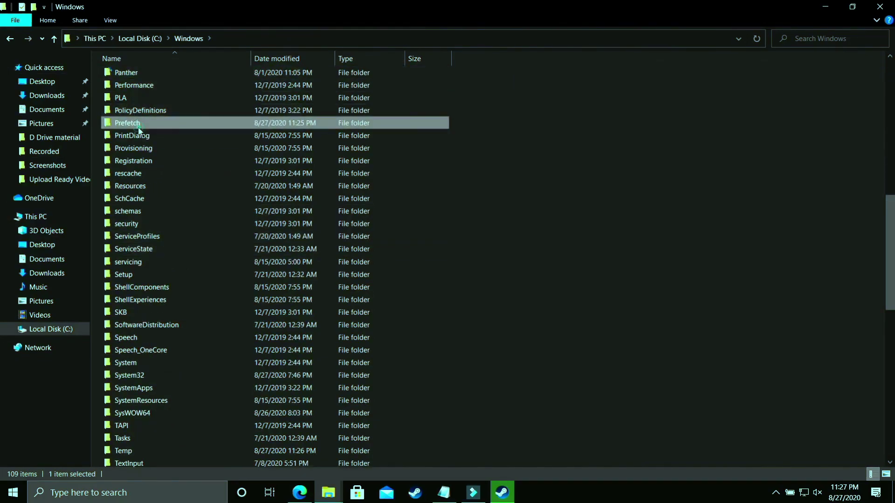
- Permanently delete all items in the Prefetch folder, including ReadyBoot, and skip all files that are in use
{"action": "left_click", "coordinate": [471, 264]}
{"action": "key", "text": "ctrl+a"}
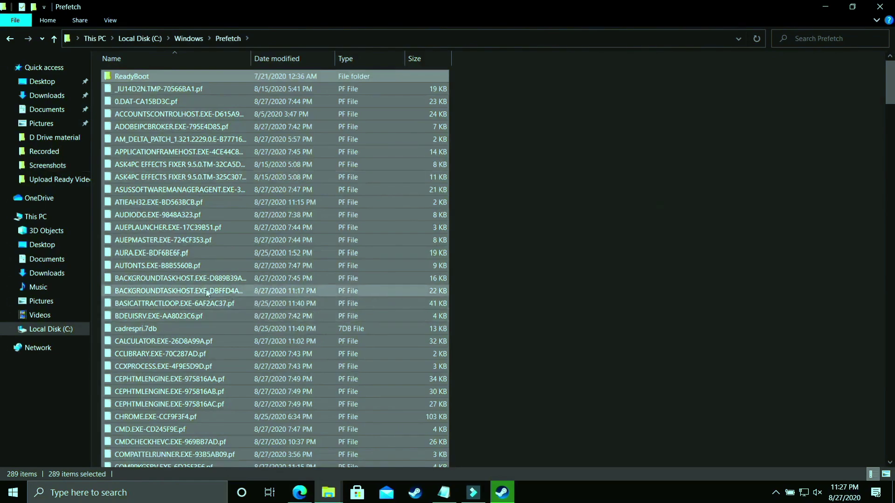
{"action": "left_click", "coordinate": [133, 76], "text": "ctrl"}
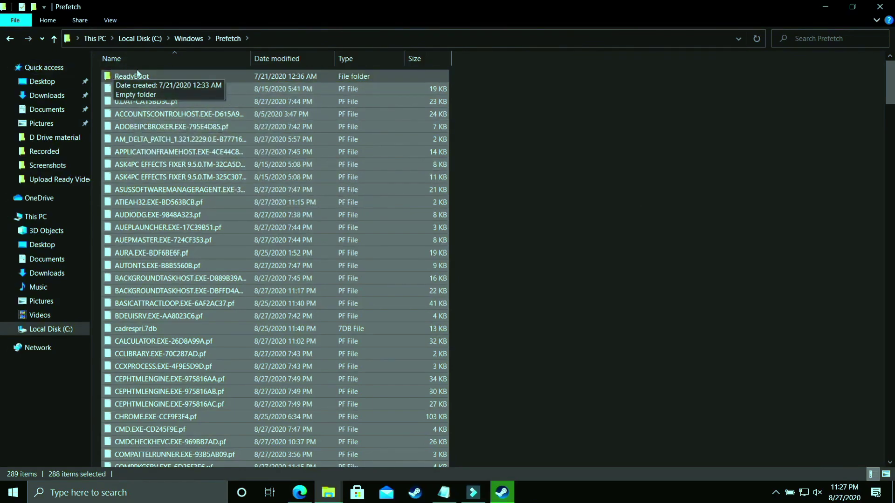
{"action": "key", "text": "ctrl+a"}
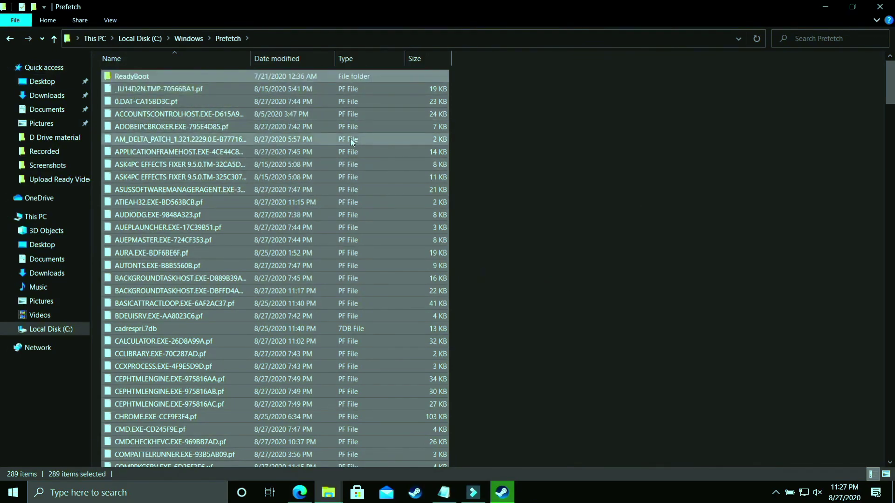
{"action": "key", "text": "shift+Delete"}
{"action": "key", "text": "Return"}
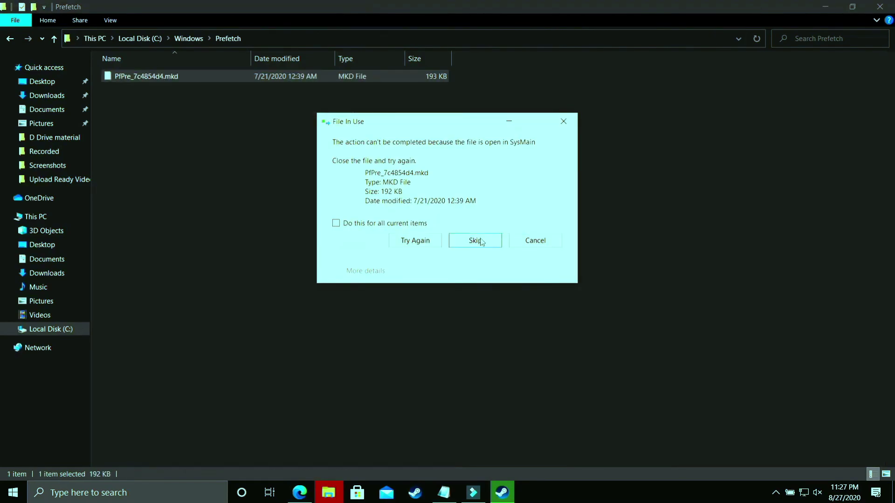
{"action": "left_click", "coordinate": [394, 224]}
{"action": "left_click", "coordinate": [474, 241]}
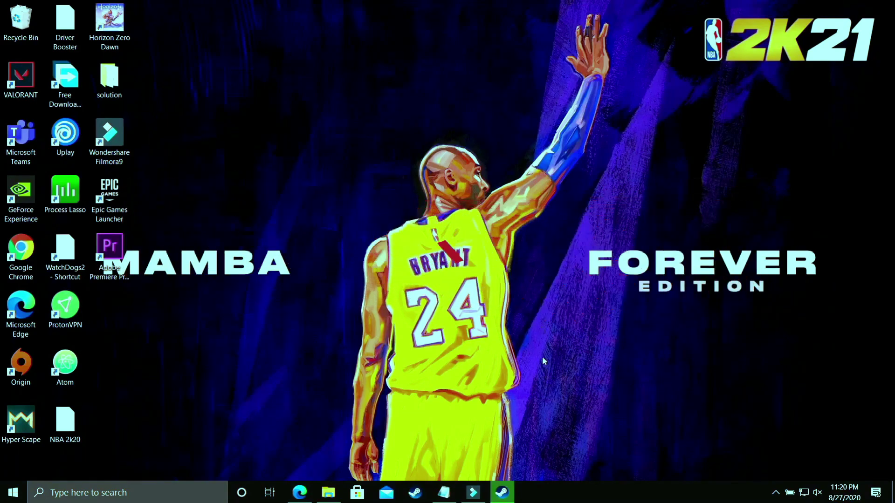
- Switch to Steam, launch NBA 2K20 from the library, and minimize the Steam window
{"action": "left_click", "coordinate": [502, 493]}
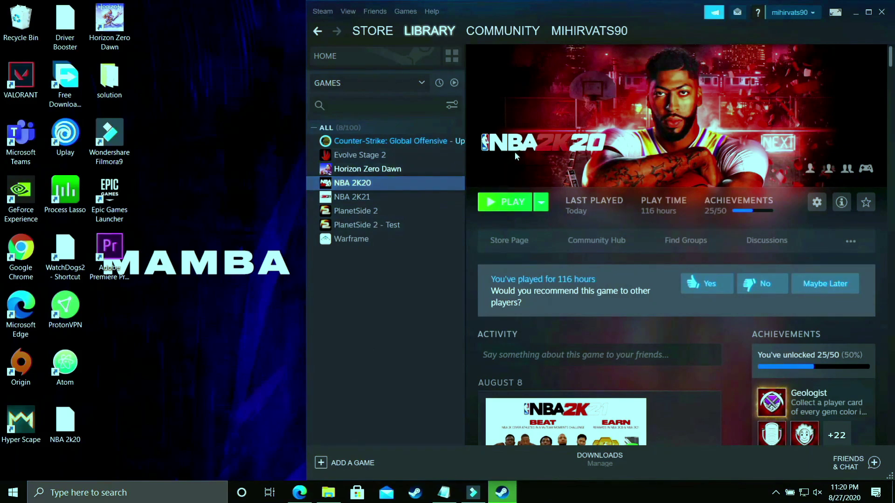
{"action": "left_click", "coordinate": [504, 204]}
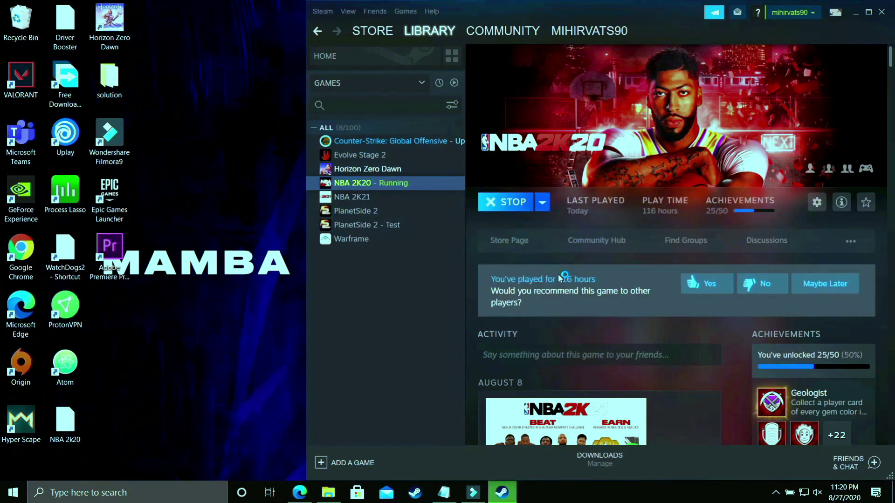
{"action": "left_click", "coordinate": [856, 13]}
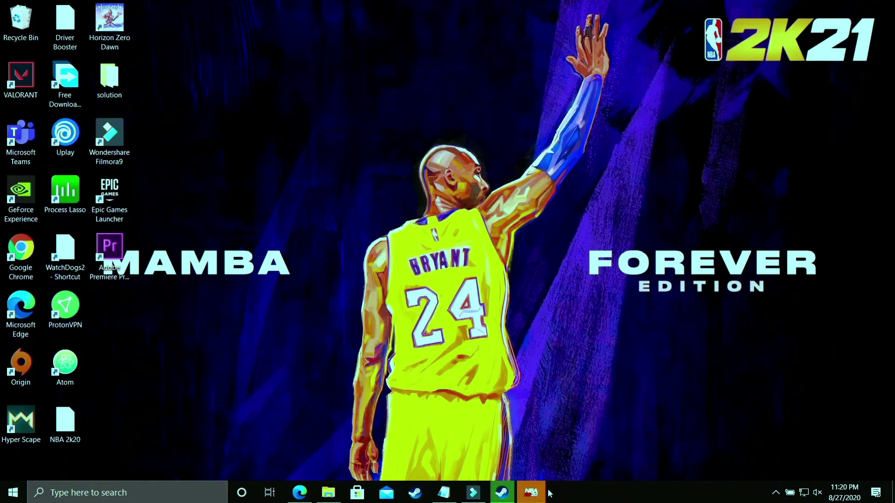
- Open Task Manager and go to the process details of the running NBA2K20 app
{"action": "right_click", "coordinate": [624, 498]}
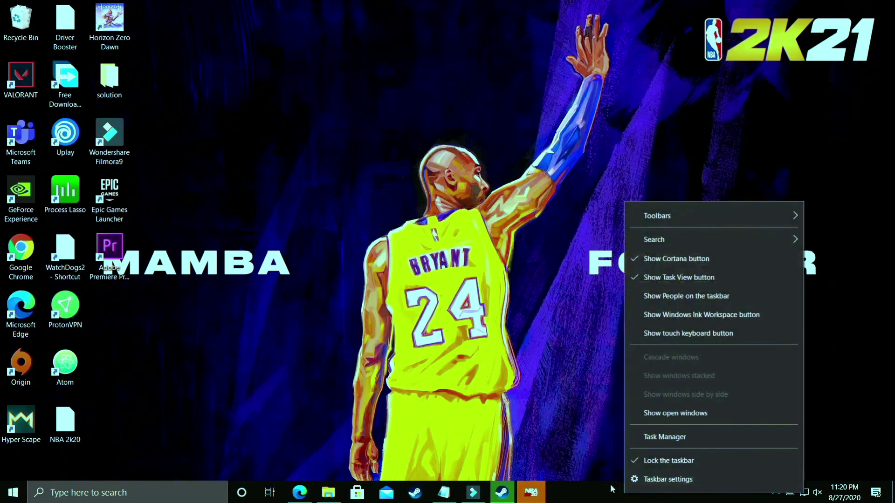
{"action": "left_click", "coordinate": [670, 438]}
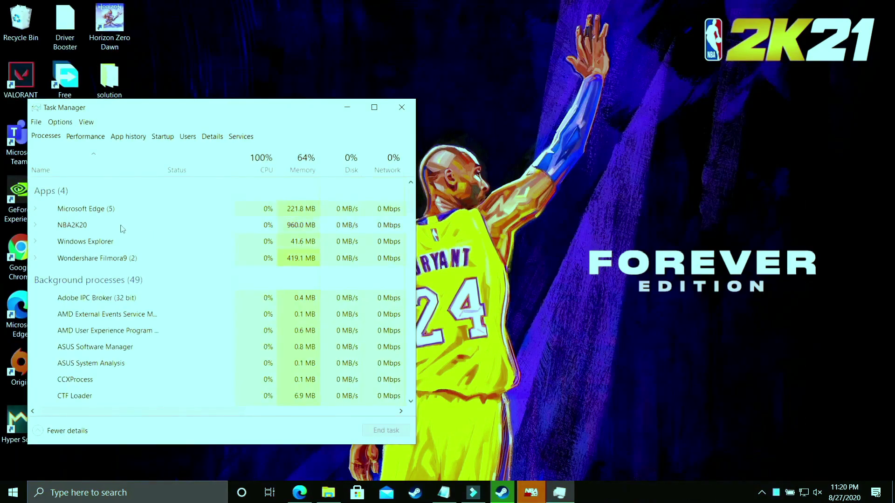
{"action": "right_click", "coordinate": [75, 226]}
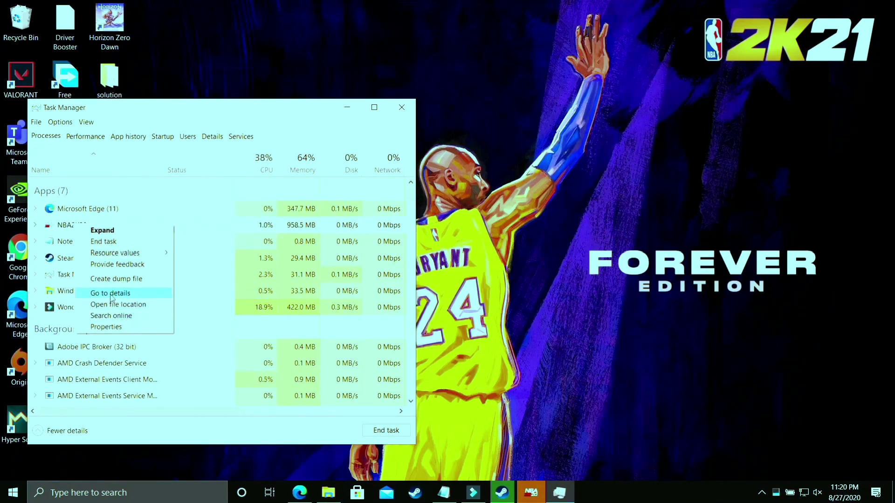
{"action": "left_click", "coordinate": [52, 232]}
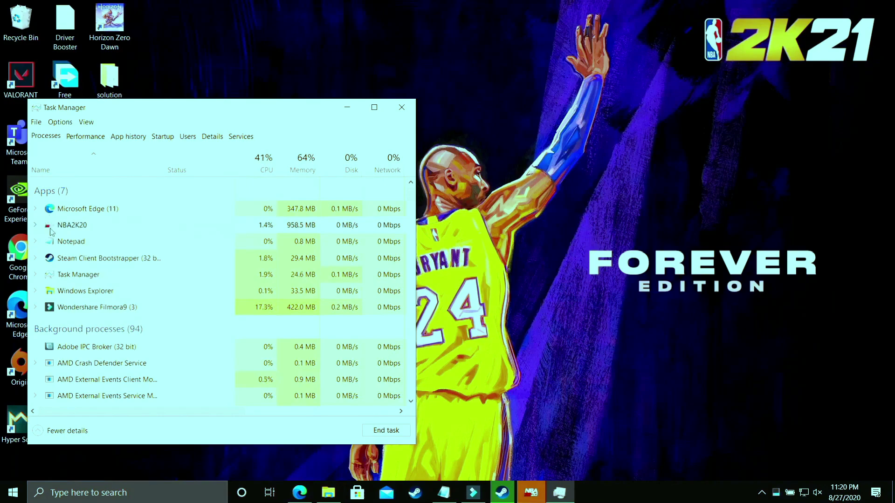
{"action": "right_click", "coordinate": [51, 232]}
{"action": "left_click", "coordinate": [89, 300]}
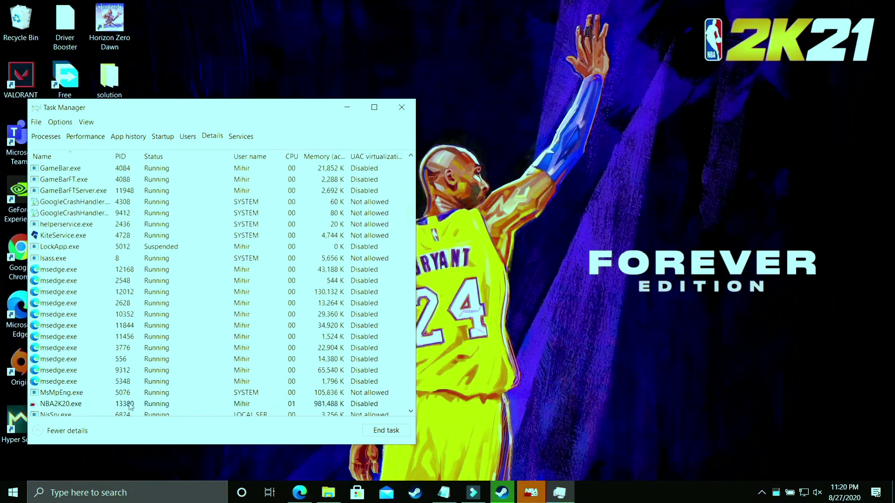
- Set the priority of the NBA2K20.exe process to High and confirm the priority change
{"action": "right_click", "coordinate": [130, 404]}
{"action": "mouse_move", "coordinate": [152, 303]}
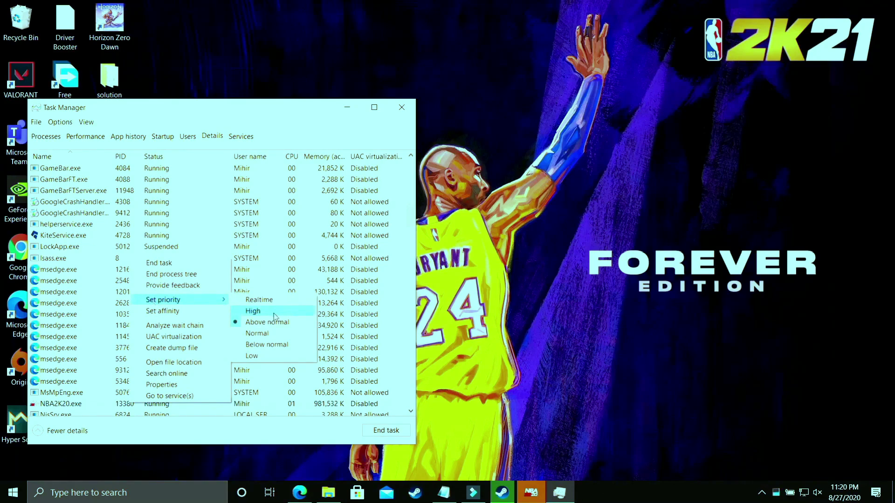
{"action": "left_click", "coordinate": [253, 311]}
{"action": "left_click", "coordinate": [461, 261]}
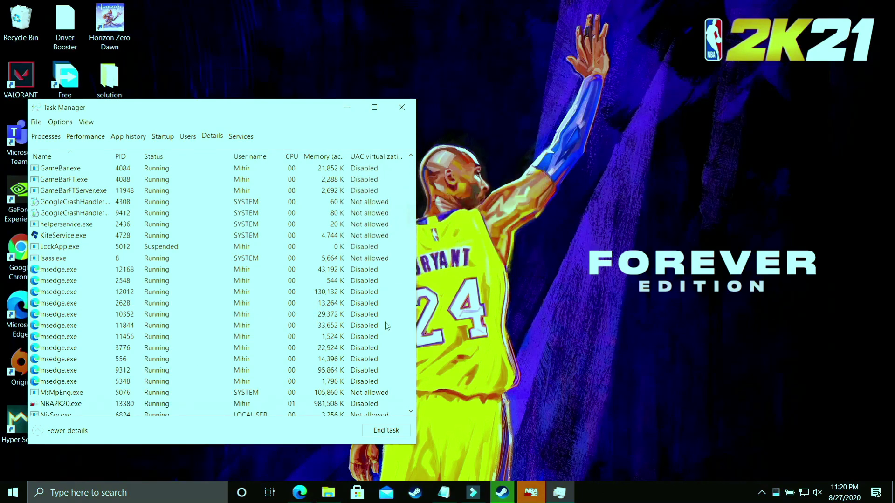
- Check the priority setting of NBA2K20.exe, keep High selected, and close Task Manager
{"action": "right_click", "coordinate": [141, 403]}
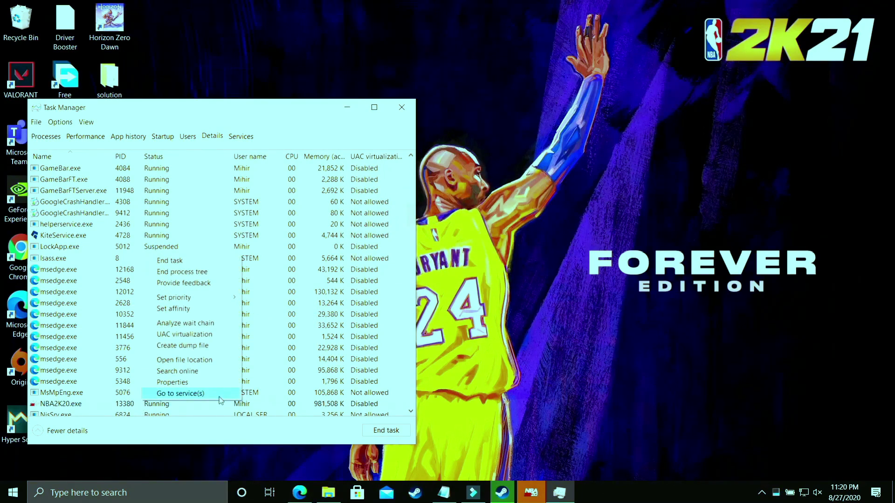
{"action": "mouse_move", "coordinate": [210, 301]}
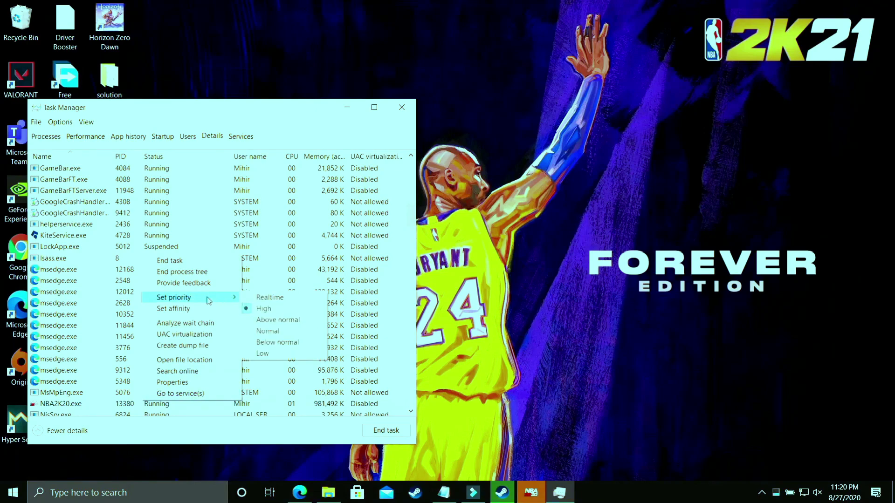
{"action": "left_click", "coordinate": [281, 309]}
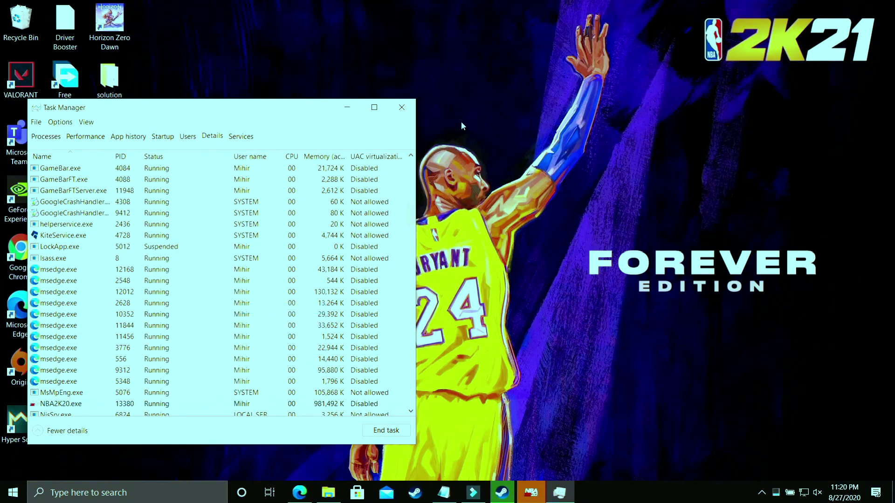
{"action": "left_click", "coordinate": [410, 109]}
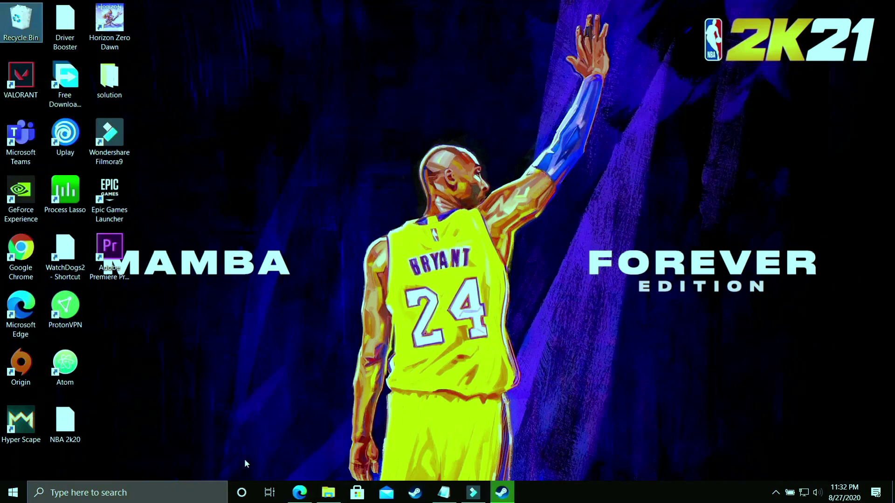
- Switch to Microsoft Edge and look through the Bing search results for "driver updater"
{"action": "left_click", "coordinate": [300, 493]}
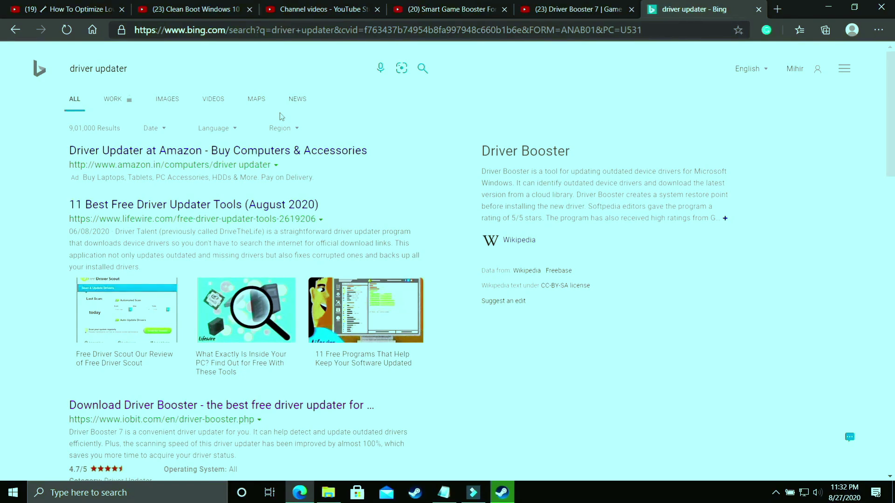
{"action": "scroll", "coordinate": [456, 290], "scroll_direction": "down", "scroll_amount": 4}
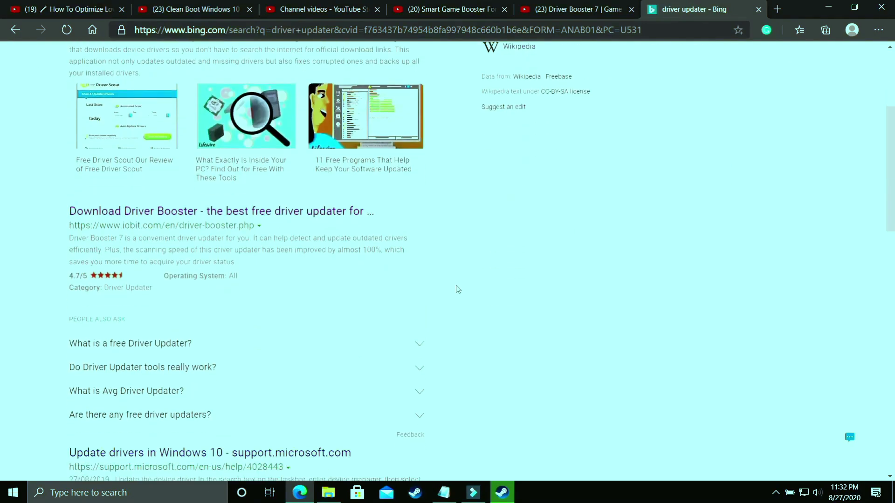
{"action": "scroll", "coordinate": [513, 306], "scroll_direction": "down", "scroll_amount": 7}
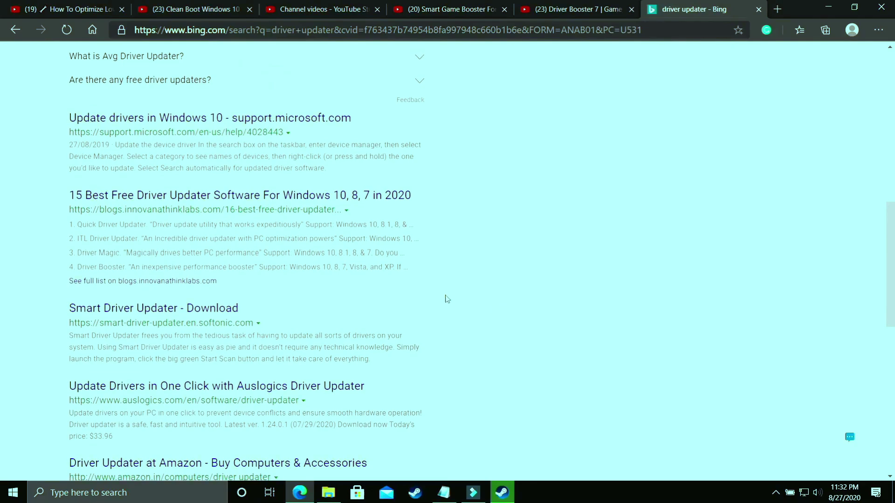
{"action": "scroll", "coordinate": [394, 324], "scroll_direction": "down", "scroll_amount": 6}
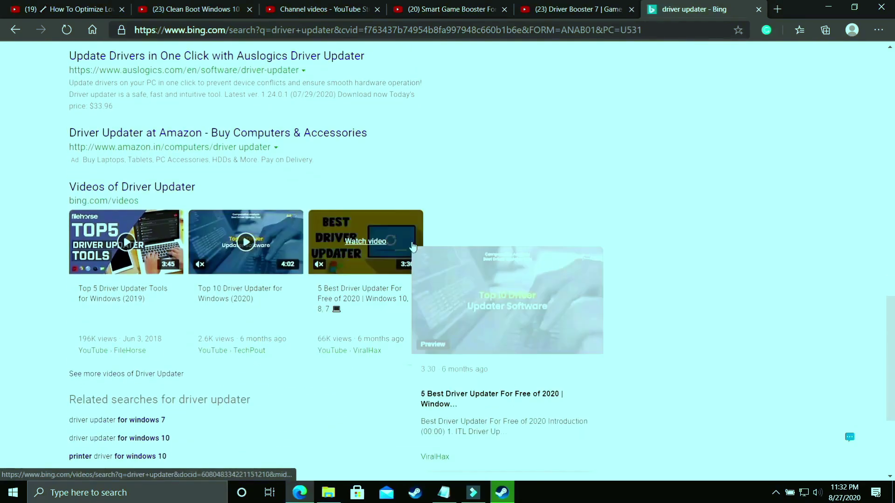
{"action": "scroll", "coordinate": [480, 192], "scroll_direction": "up", "scroll_amount": 18}
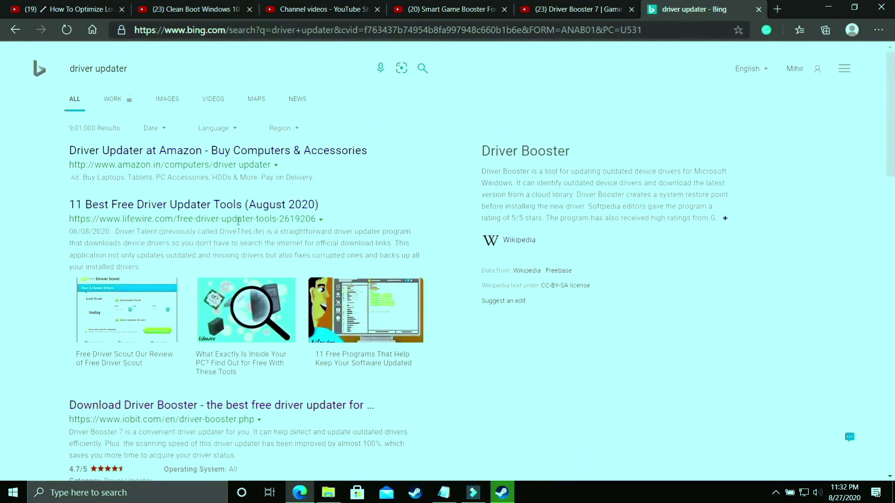
{"action": "scroll", "coordinate": [368, 331], "scroll_direction": "down", "scroll_amount": 16}
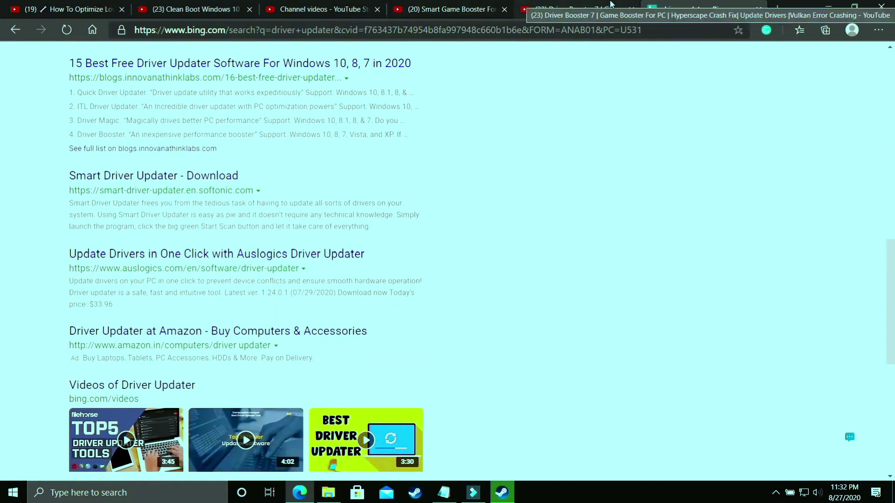
- Bring up the open YouTube video about Driver Booster 7 and examine its title and the Tools screen shown in it
{"action": "left_click", "coordinate": [573, 10]}
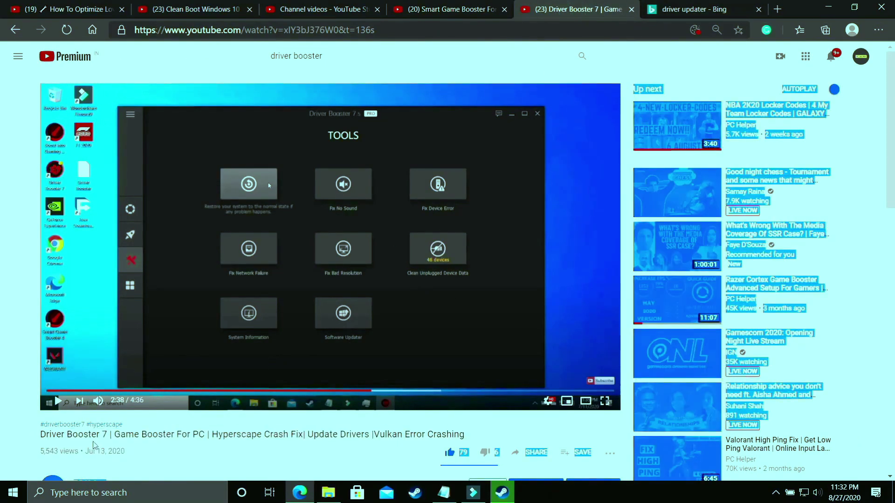
{"action": "left_click_drag", "start_coordinate": [92, 445], "coordinate": [62, 438]}
{"action": "left_click", "coordinate": [62, 438]}
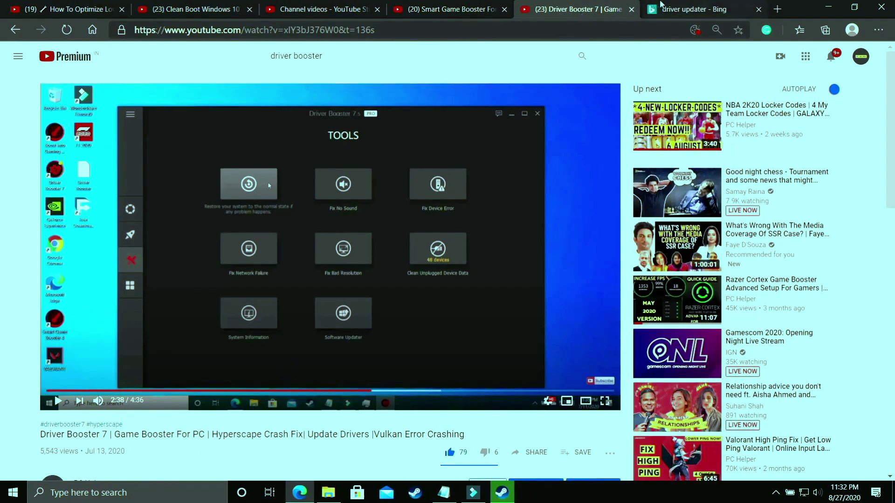
{"action": "left_click", "coordinate": [690, 9]}
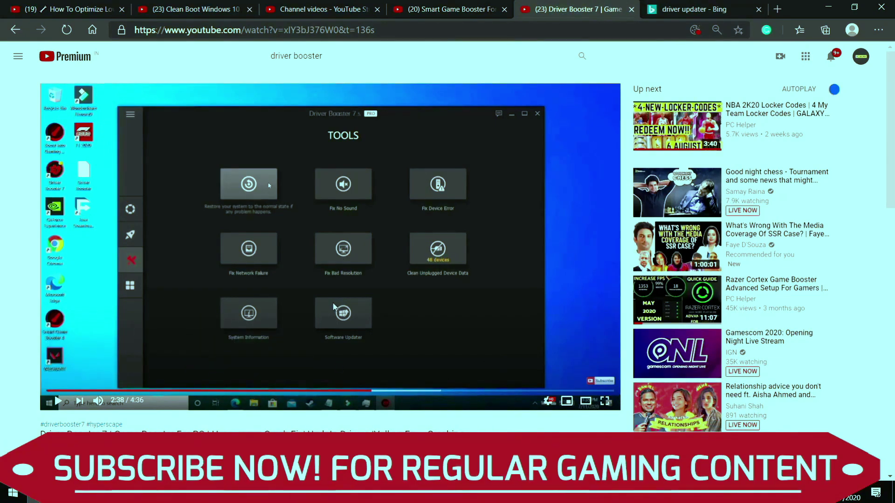
{"action": "scroll", "coordinate": [431, 348], "scroll_direction": "up", "scroll_amount": 5, "text": "ctrl"}
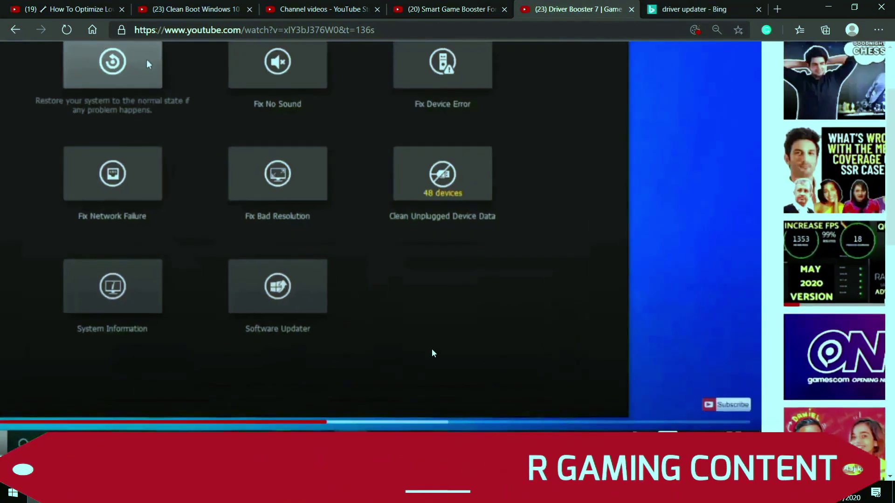
{"action": "scroll", "coordinate": [432, 348], "scroll_direction": "left", "scroll_amount": 4}
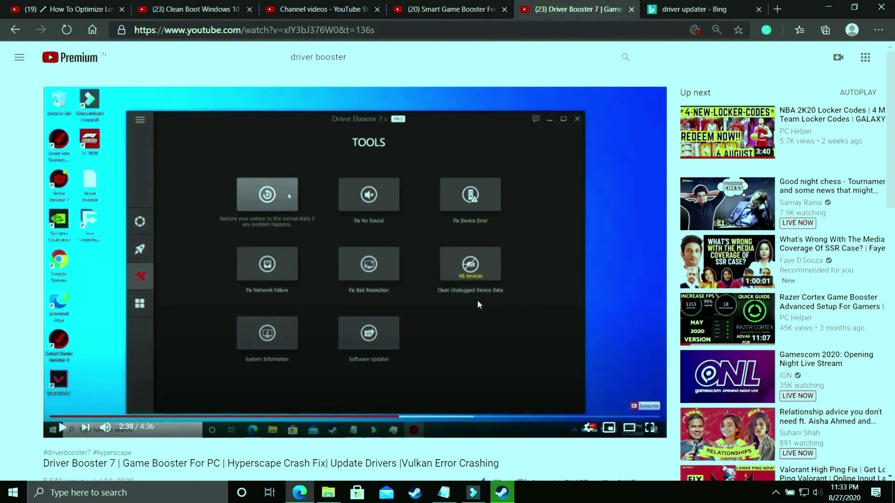
- Review the Driver Booster 7 video's description and download link, and switch to the video on Nvidia Control Panel best settings for gaming
{"action": "scroll", "coordinate": [477, 300], "scroll_direction": "down", "scroll_amount": 6}
{"action": "scroll", "coordinate": [477, 300], "scroll_direction": "up", "scroll_amount": 6}
{"action": "scroll", "coordinate": [415, 170], "scroll_direction": "down", "scroll_amount": 3}
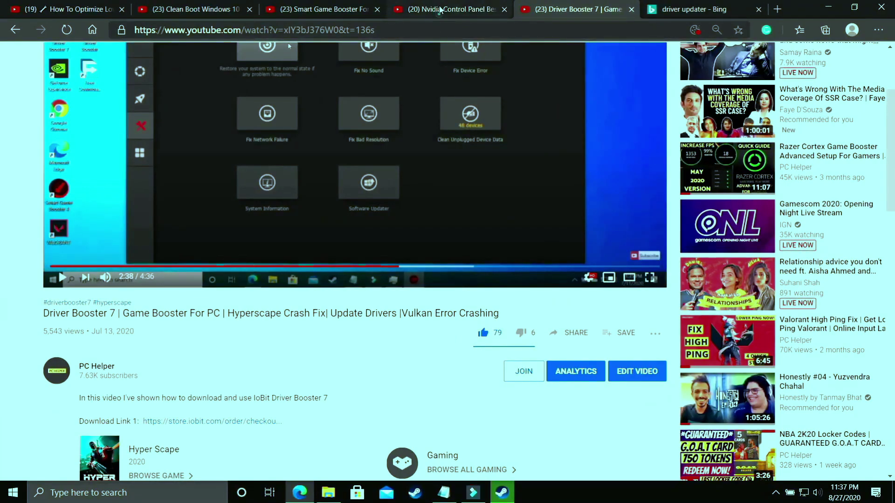
{"action": "left_click", "coordinate": [429, 11]}
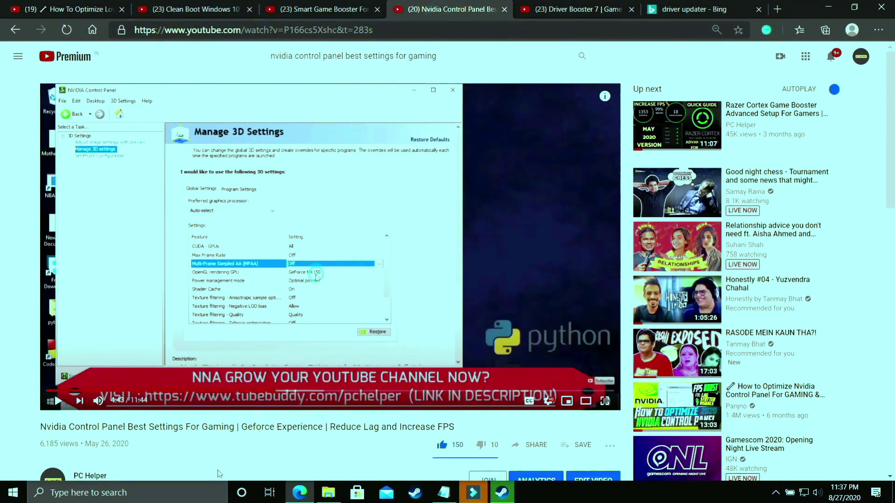